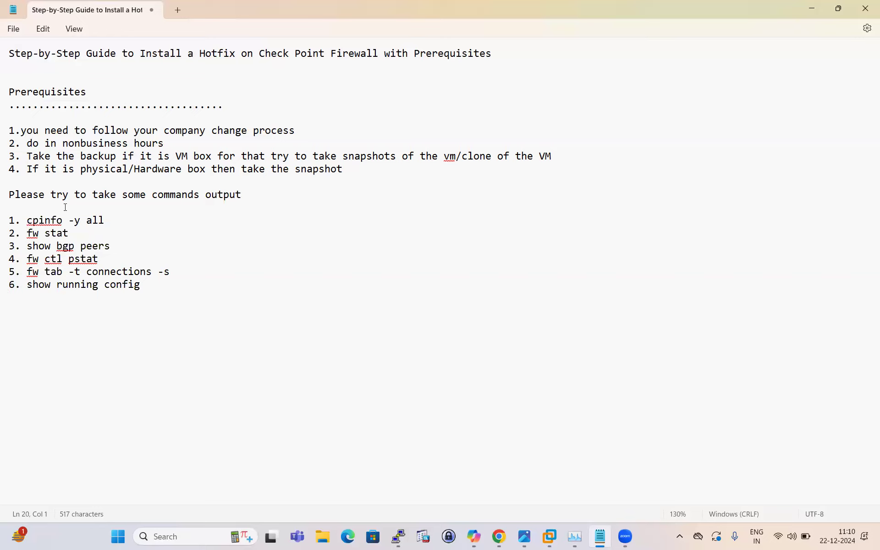
Step: Add item 7, "cpwd_admin list", below "show running config" in the command checklist
left_click(147, 284)
key("Return")
type("7.cpwd_admin")
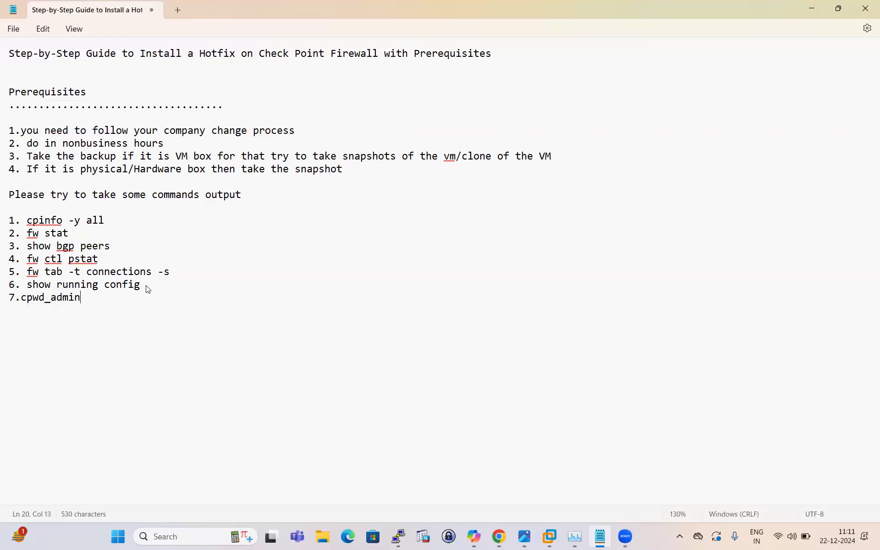
type(" list")
Step: Switch to the PuTTY session, rerun "cpinfo -y all" and review the installed hotfixes and build information
mouse_move(399, 537)
left_click(399, 487)
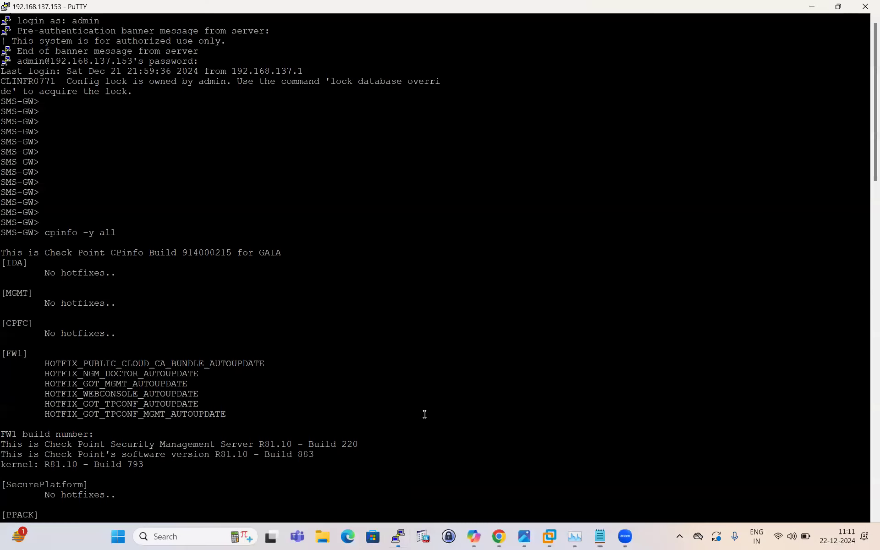
scroll(373, 367, "down", 20)
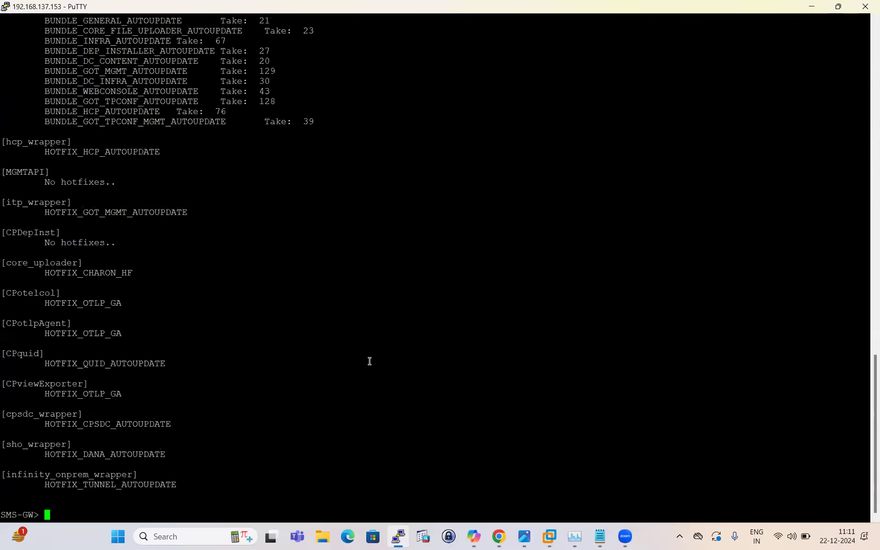
key("Up")
key("Return")
scroll(243, 266, "up", 10)
scroll(161, 311, "down", 10)
scroll(243, 307, "up", 8)
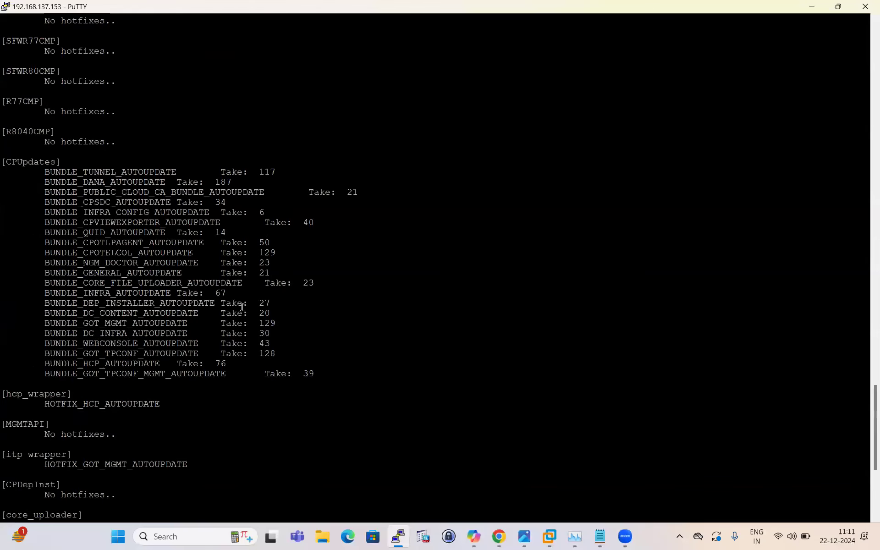
scroll(242, 307, "up", 20)
scroll(242, 307, "down", 8)
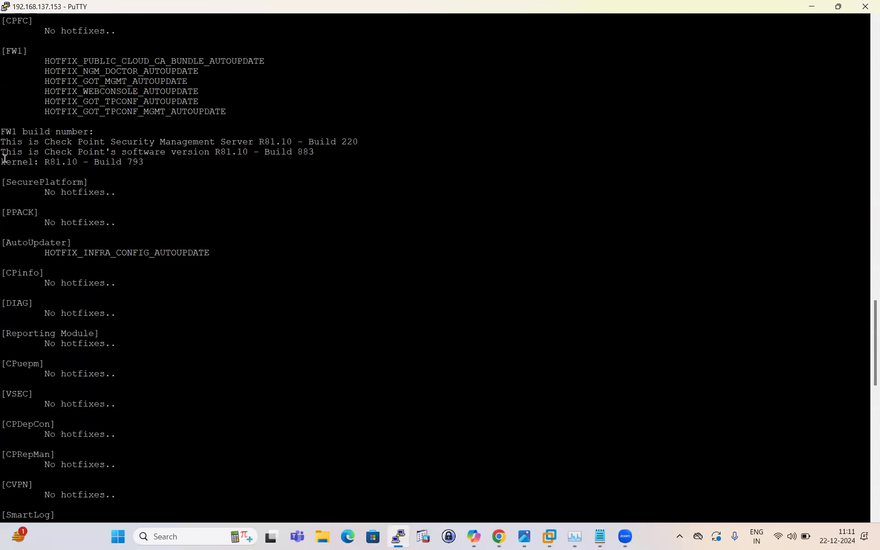
left_click_drag(4, 158, 304, 401)
scroll(307, 408, "down", 15)
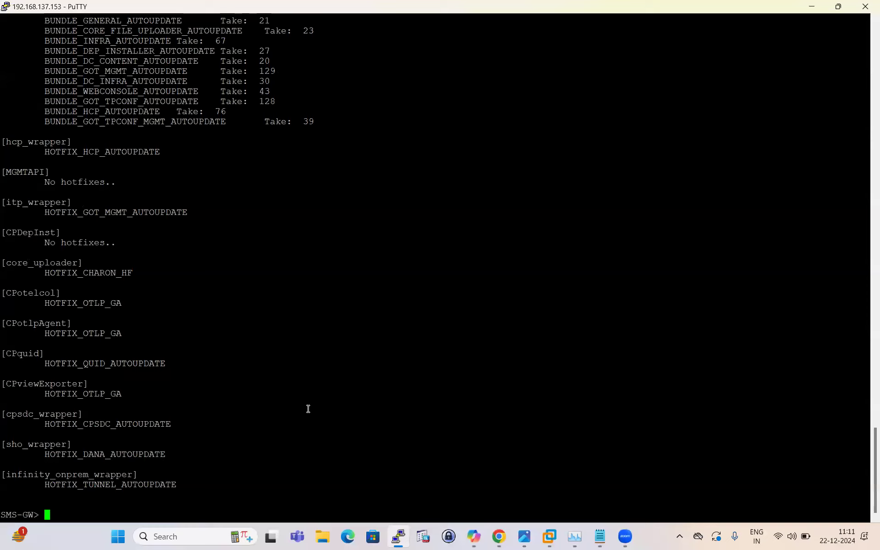
Step: Run "fw stat" on the gateway and check the installed policy name and date
type("fw stat")
key("Return")
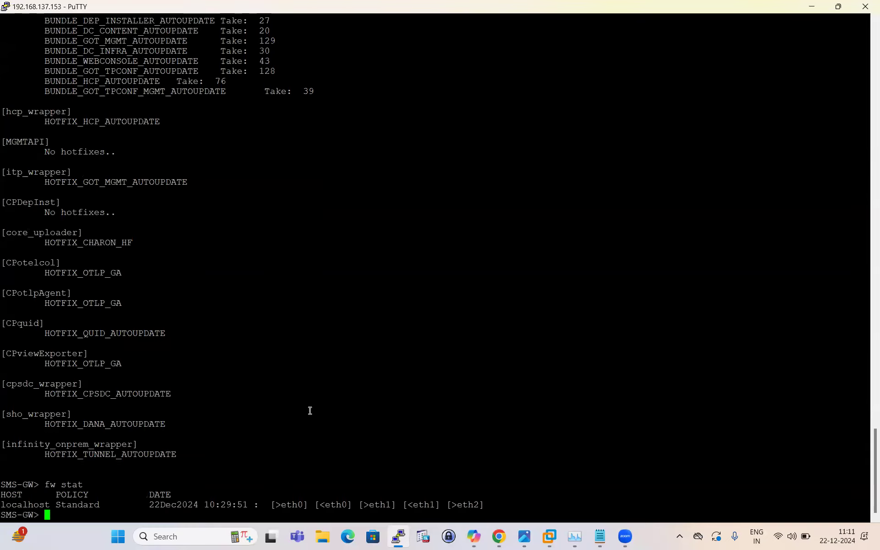
left_click_drag(62, 504, 186, 493)
left_click(295, 403)
Step: Run "show bgp peers" to check the gateway's BGP peering
key("Return")
key("Return")
type("sho")
key("Tab")
type("bgp peers")
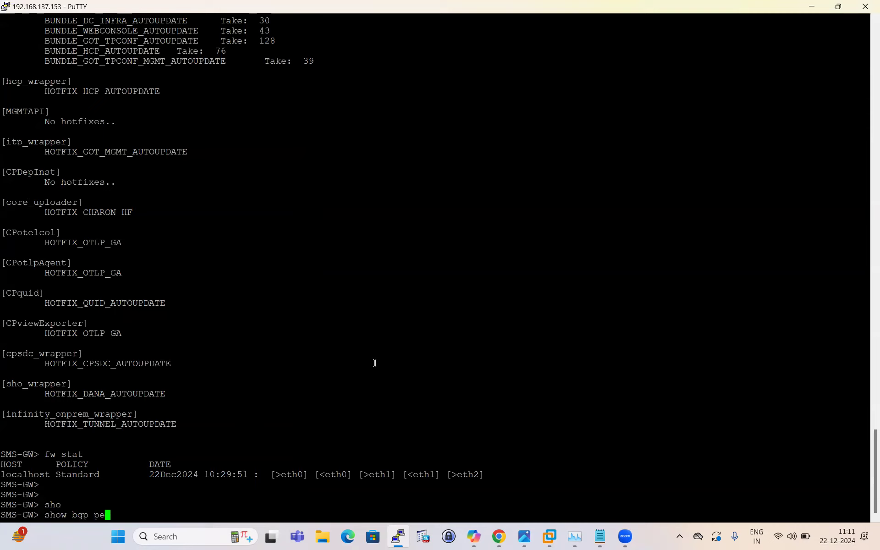
key("Return")
key("Return")
key("Return")
Step: Run "cphaprob stat" to check the gateway's cluster status
key("Return")
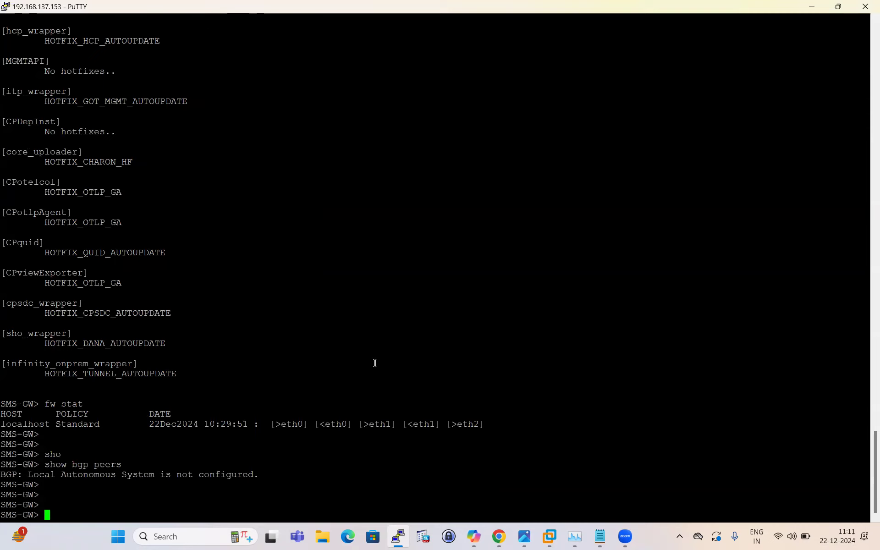
type("cphaprob stat")
key("Return")
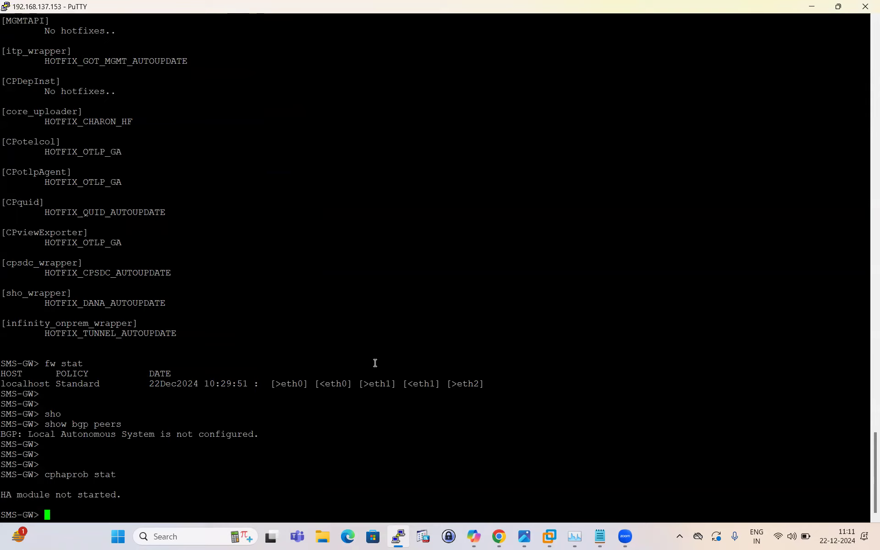
Step: Switch back to Notepad and add item 8, "cphaprob stat", at the end of the command checklist
left_click(599, 536)
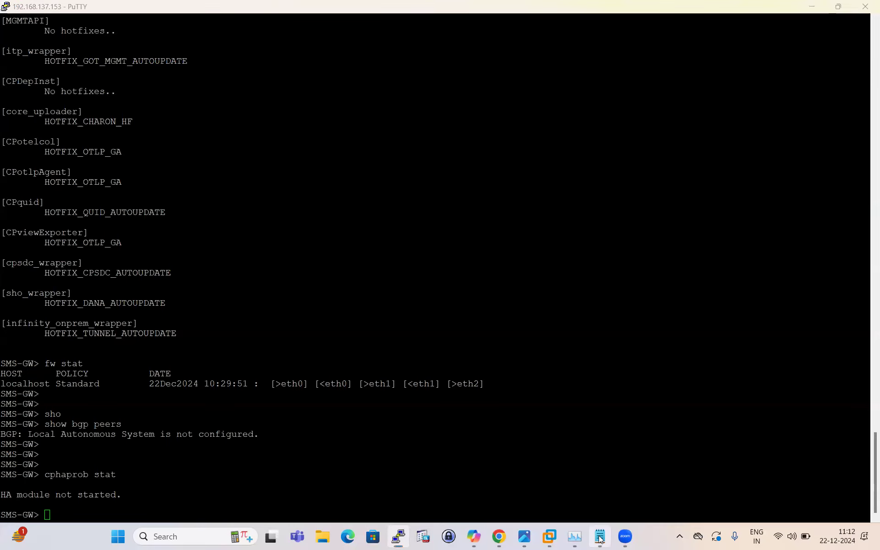
key("Return")
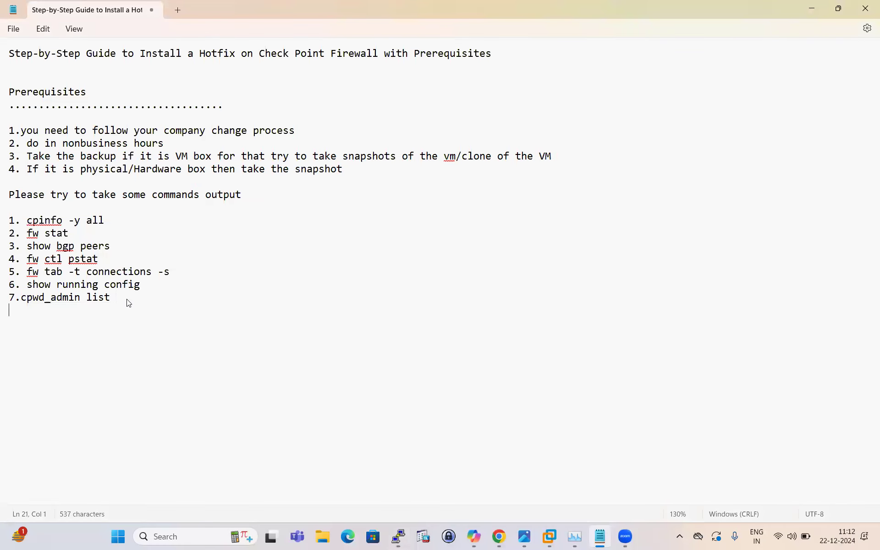
type("8.")
key("BackSpace")
type("cphaprob stat")
key("Return")
Step: Review the whole hotfix guide, including the prerequisites, the VM snapshot/clone advice and the command checklist
left_click_drag(10, 94, 301, 327)
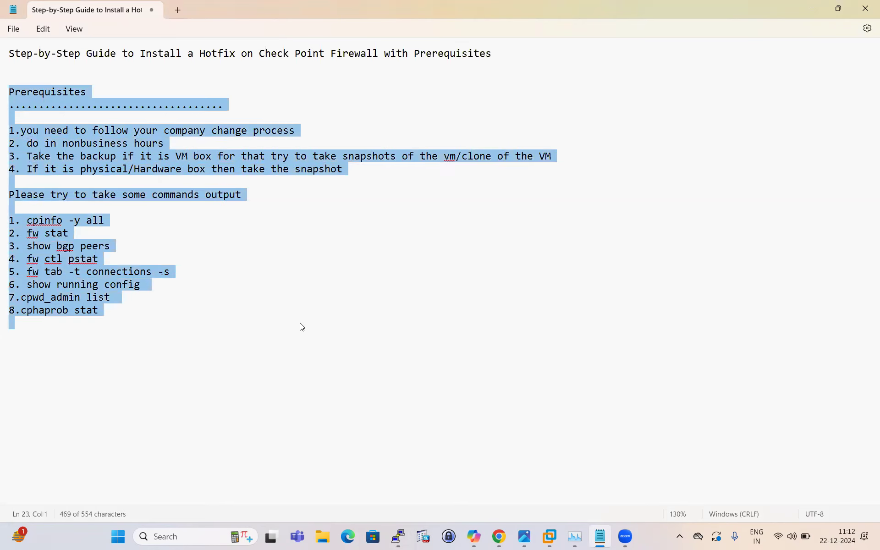
left_click(301, 327)
left_click_drag(10, 54, 462, 304)
left_click(291, 317)
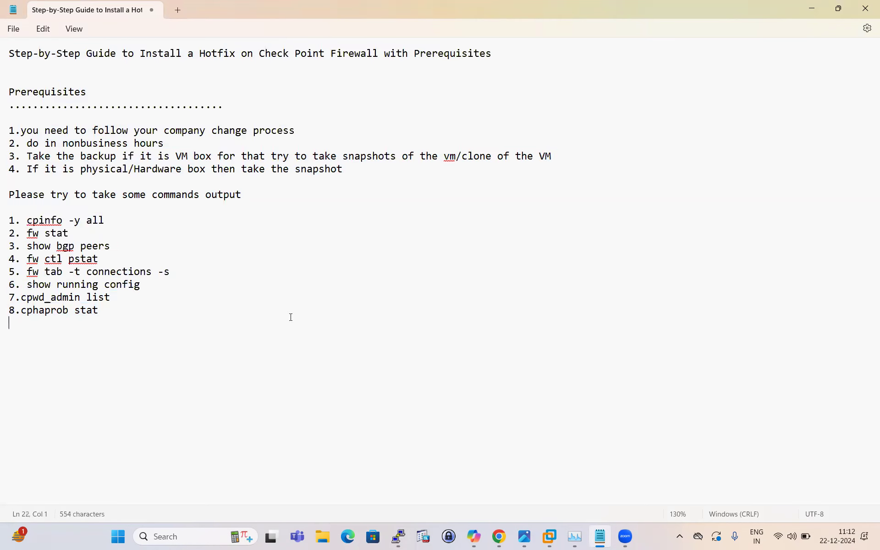
left_click_drag(10, 54, 298, 339)
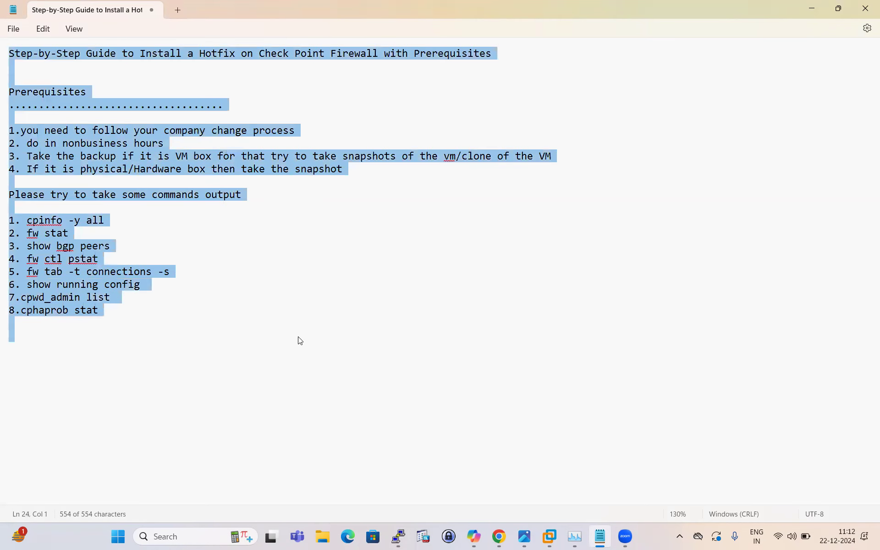
left_click(266, 300)
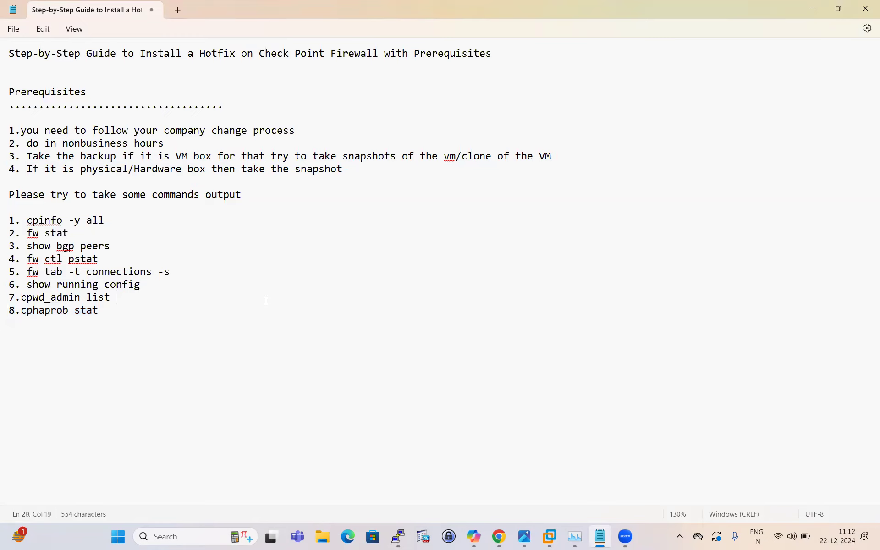
left_click_drag(438, 157, 562, 157)
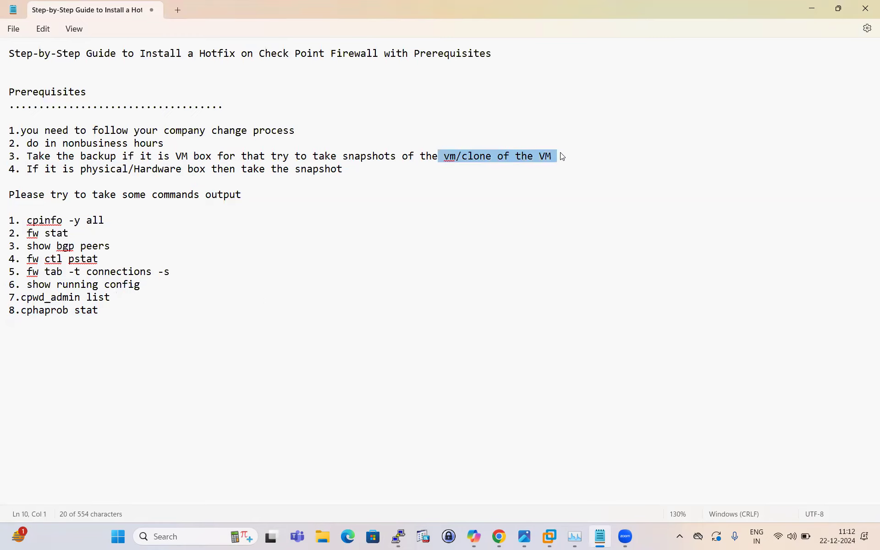
left_click(432, 199)
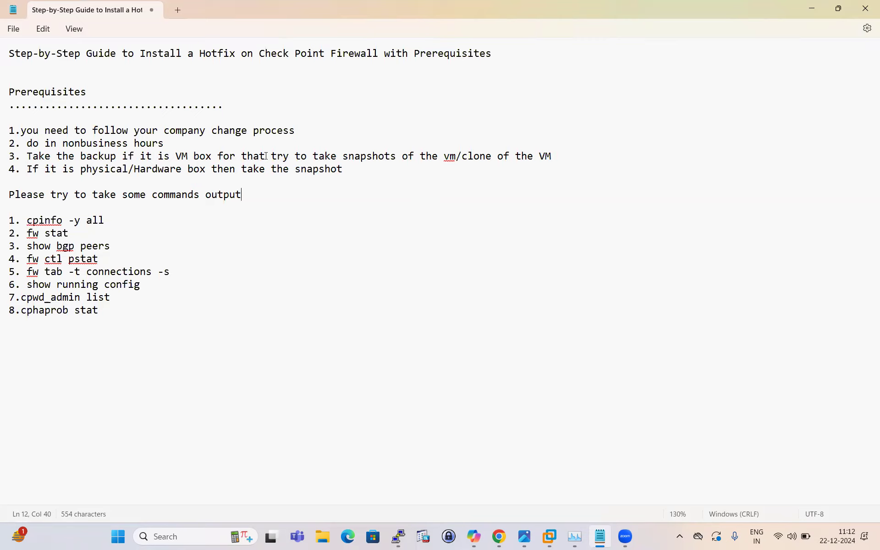
left_click_drag(457, 159, 497, 159)
left_click(387, 190)
left_click_drag(457, 159, 509, 159)
left_click(433, 201)
left_click_drag(9, 53, 281, 325)
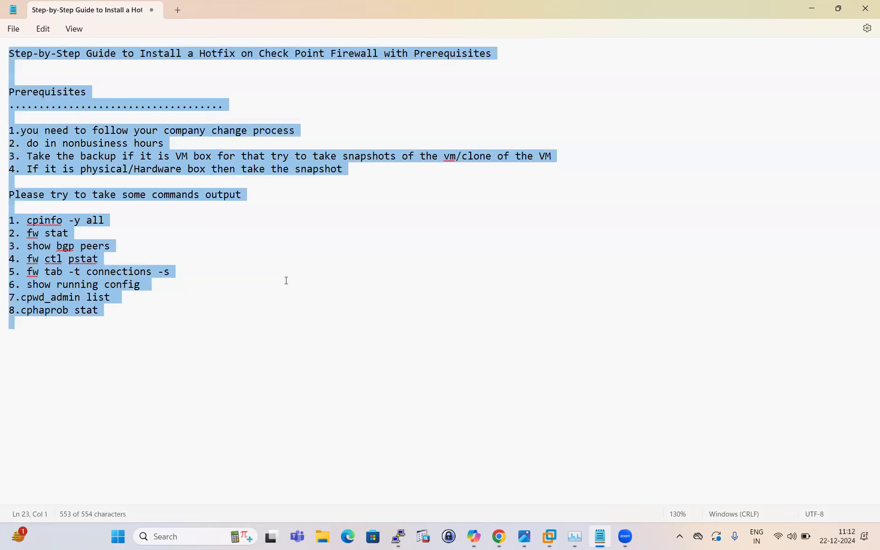
Step: Switch to Chrome, log in to the Gaia Portal as admin with the account password, and dismiss the browser's password warning
left_click(498, 536)
left_click(487, 269)
type("admin")
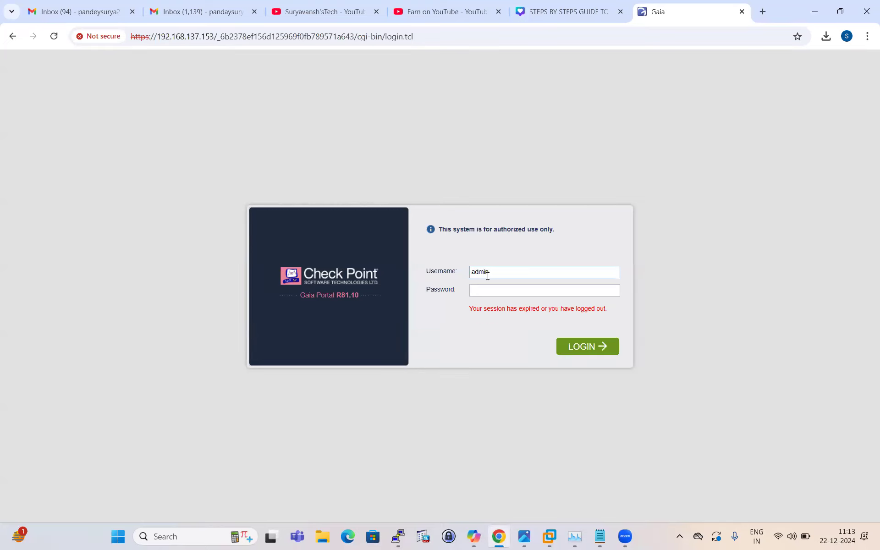
type("****")
key("Return")
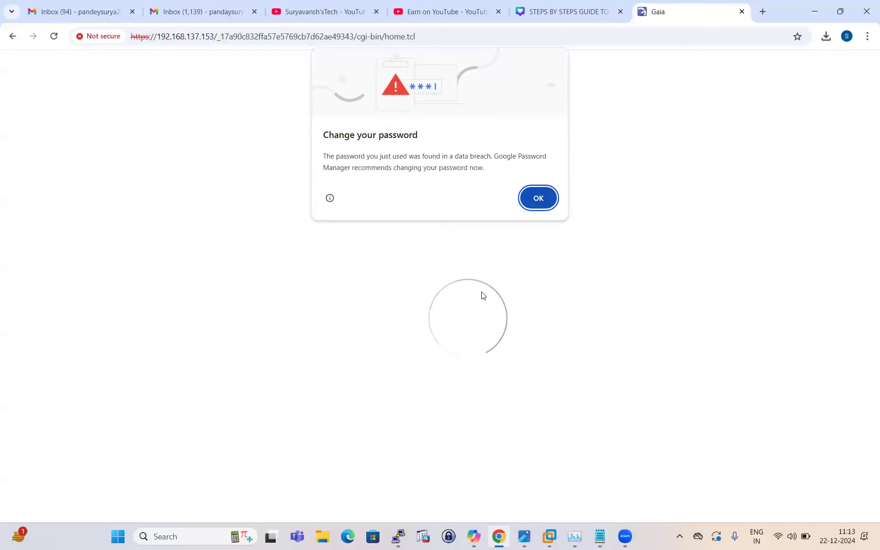
left_click(522, 190)
Step: Override the Gaia configuration lock to obtain write access
left_click(219, 84)
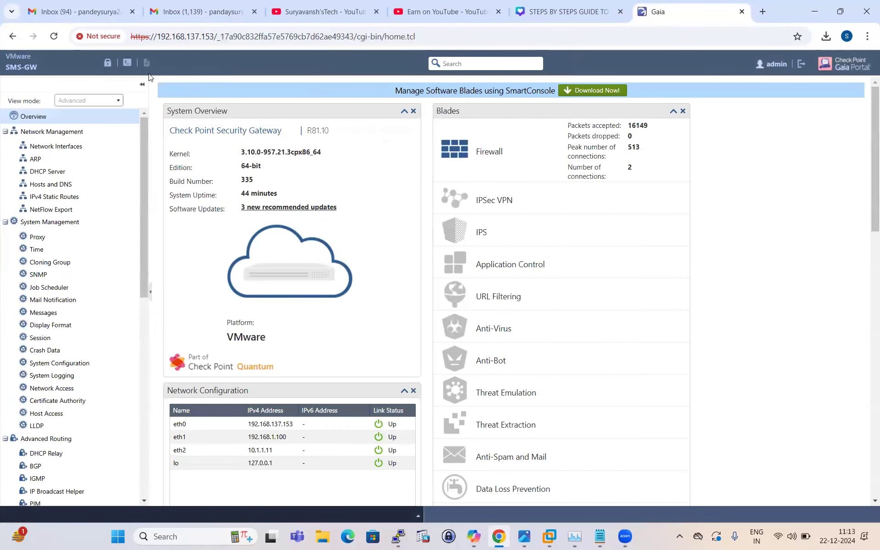
left_click(108, 64)
left_click(418, 311)
Step: Open the Status and Actions page under Upgrades (CPUSE) and set the package list to show All packages
scroll(105, 275, "down", 10)
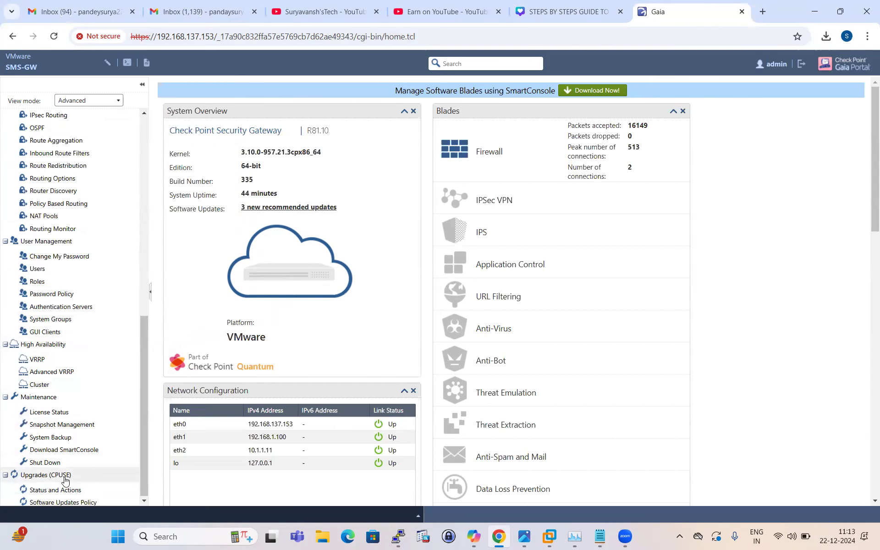
left_click(61, 490)
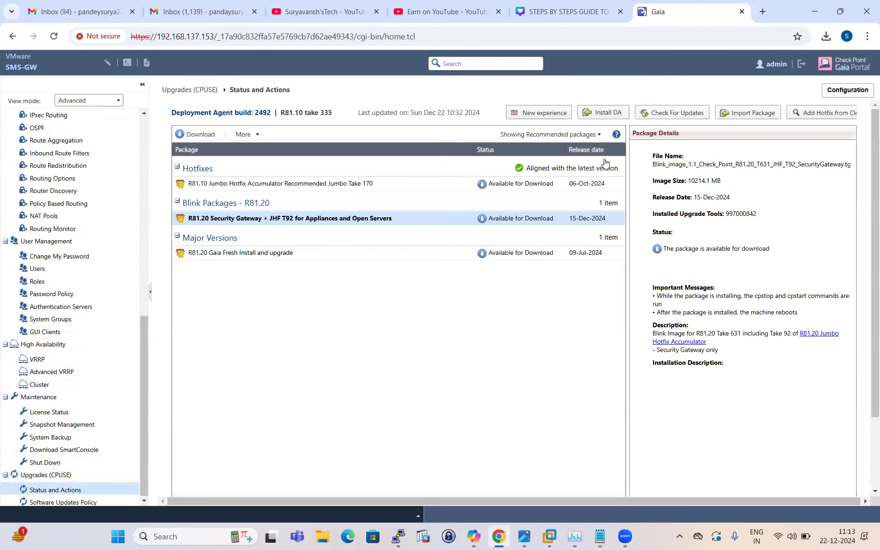
left_click(598, 134)
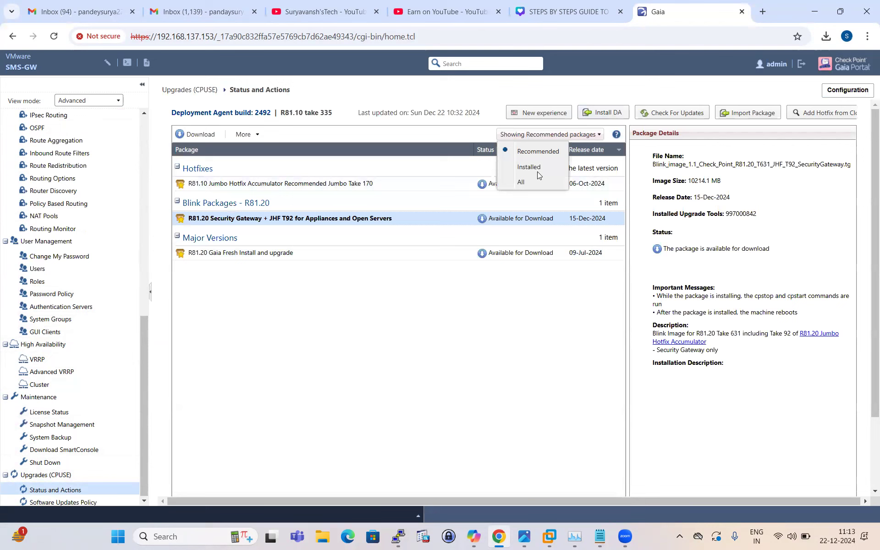
left_click(520, 183)
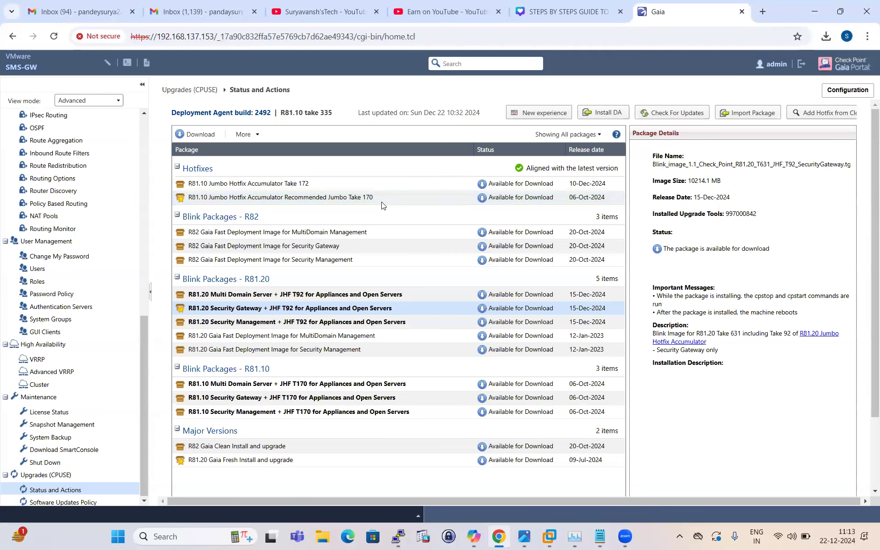
Step: Download the R81.10 Jumbo Hotfix Accumulator Recommended Jumbo Take 170 package
scroll(357, 200, "down", 1)
right_click(357, 201)
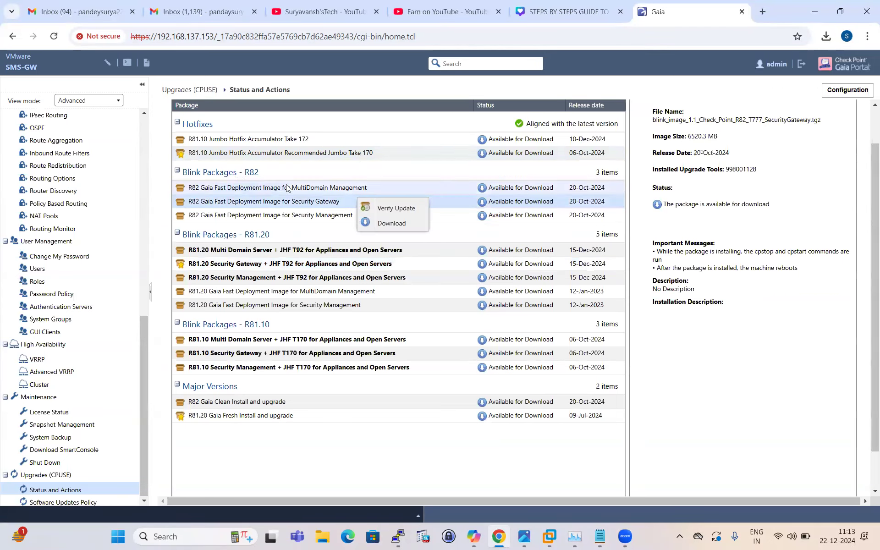
left_click(345, 155)
right_click(345, 155)
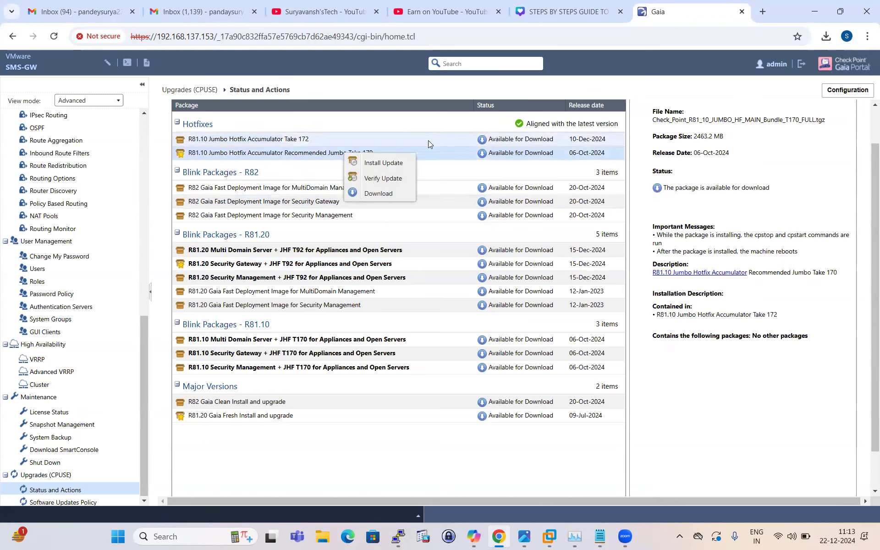
left_click(390, 193)
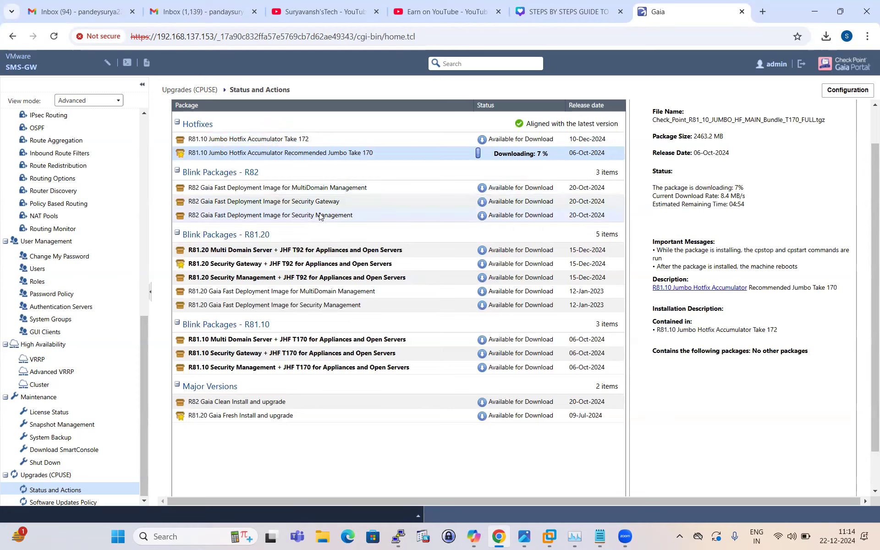
Step: Search the web in a new browser tab for "download checkpoint R81.10 hotfix take 170"
left_click(762, 12)
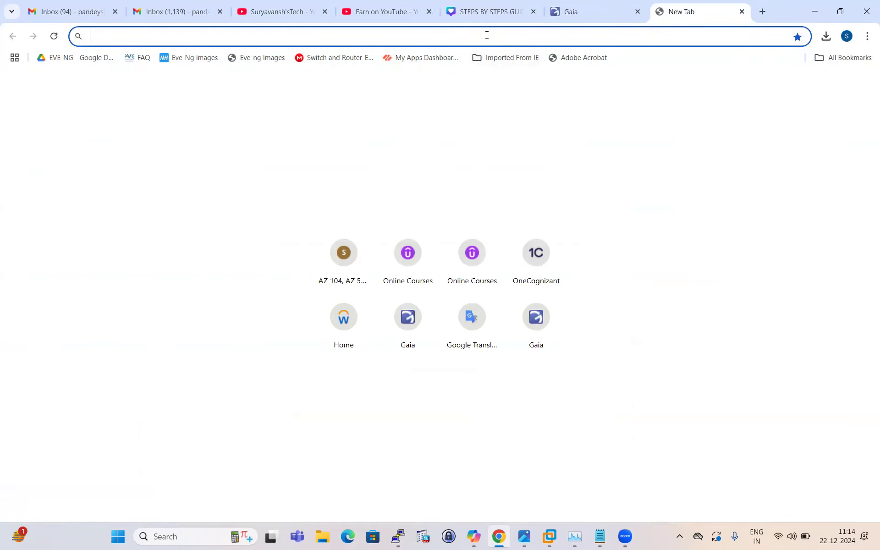
type("download checkpoint ")
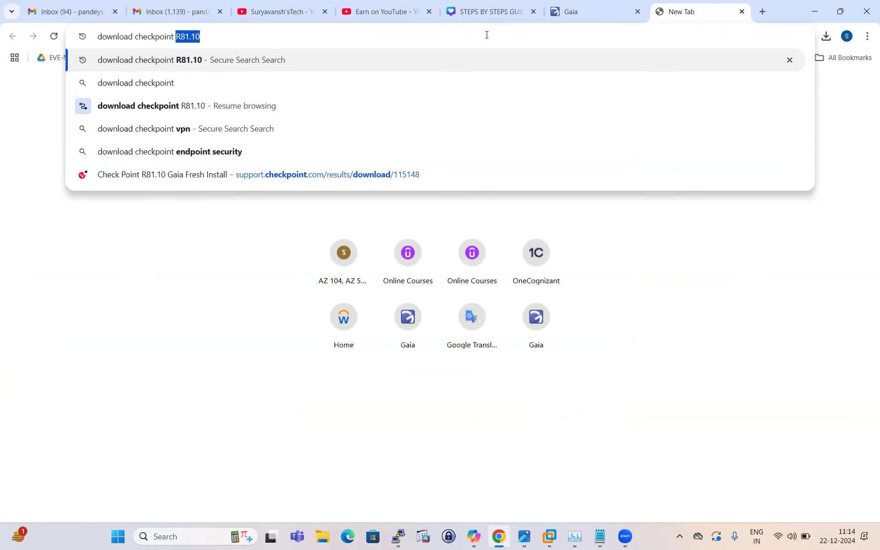
type("R81.1")
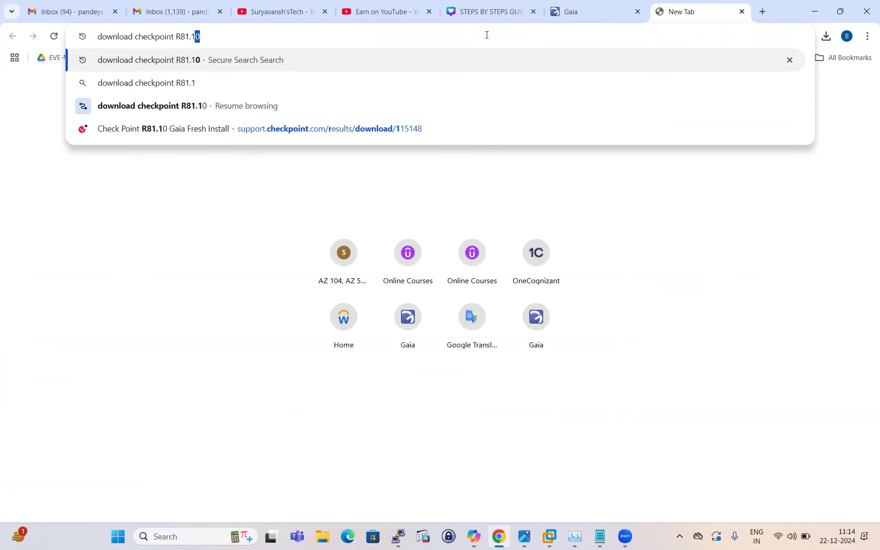
type("0 ho")
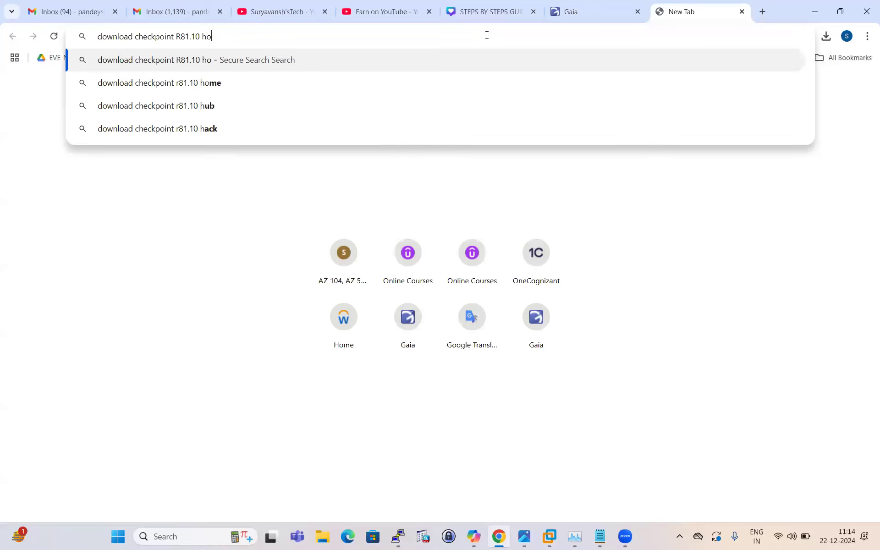
type("tfix takr")
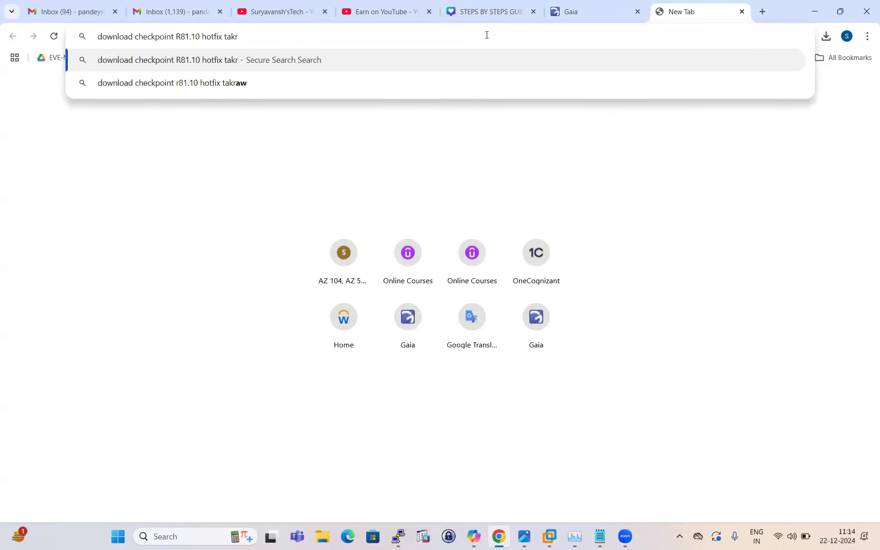
key("BackSpace")
type("a")
key("BackSpace")
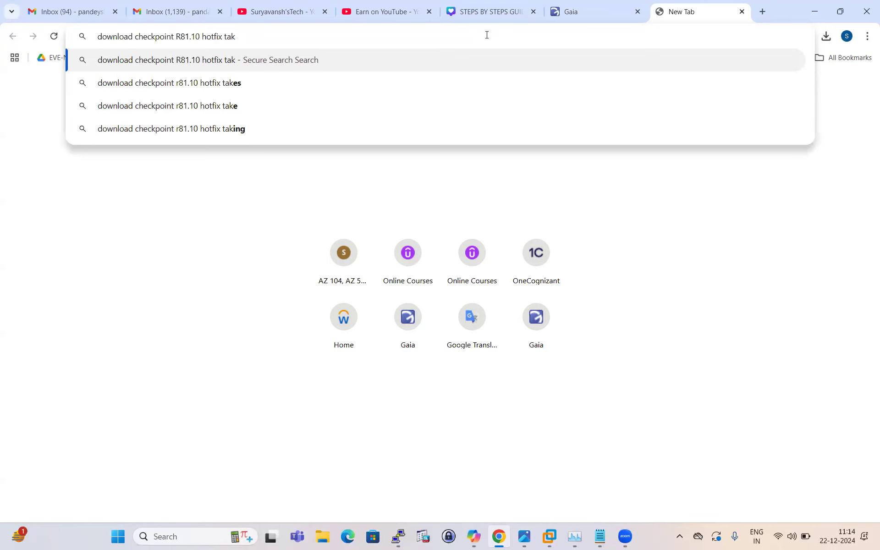
type("e 170")
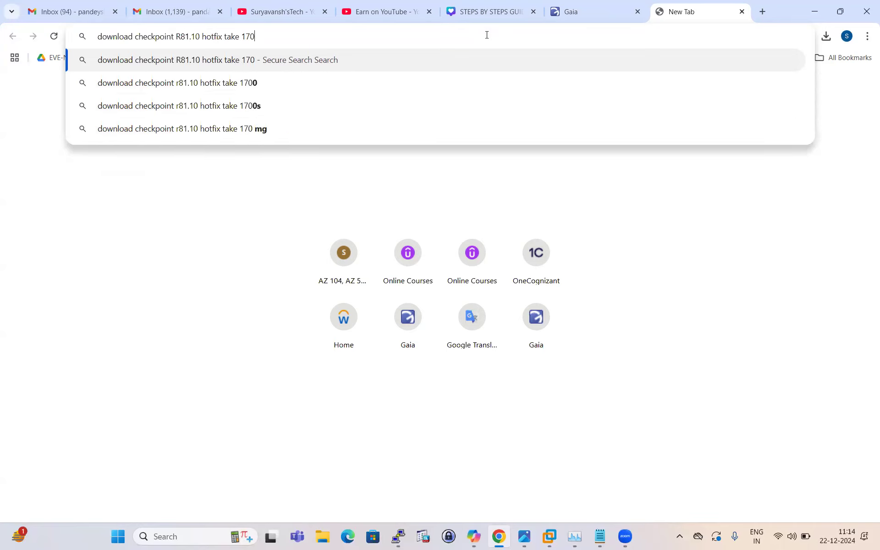
key("Return")
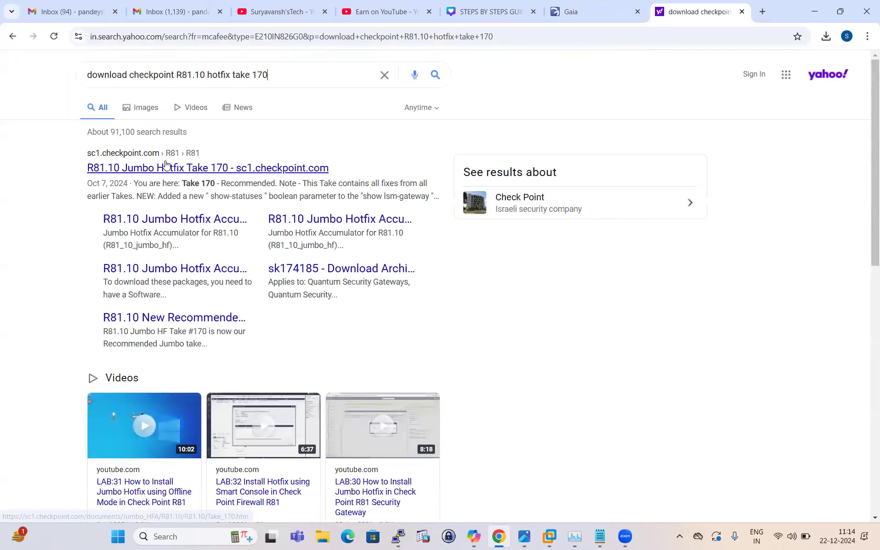
Step: From the R81.10 Jumbo Hotfix Take 170 result, open the download details of the Security Gateway and Management CPUSE offline TAR package
left_click(166, 168)
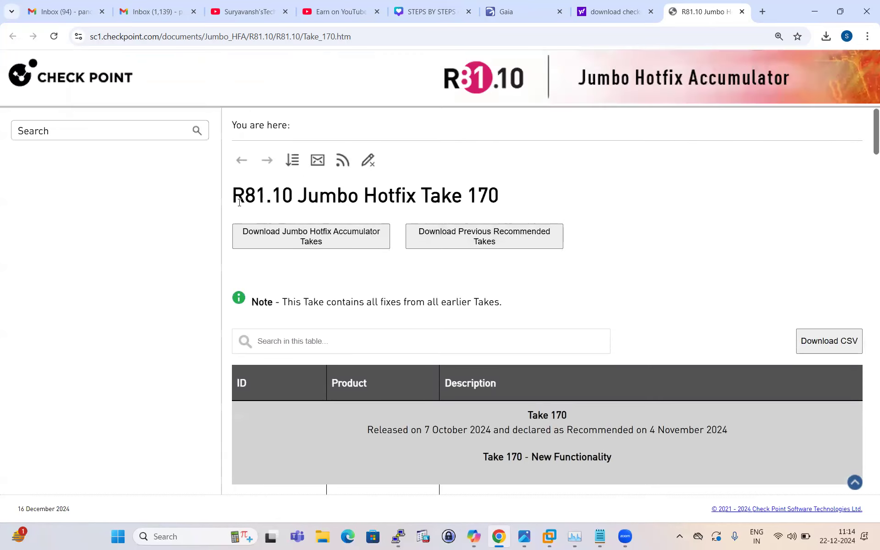
left_click(315, 233)
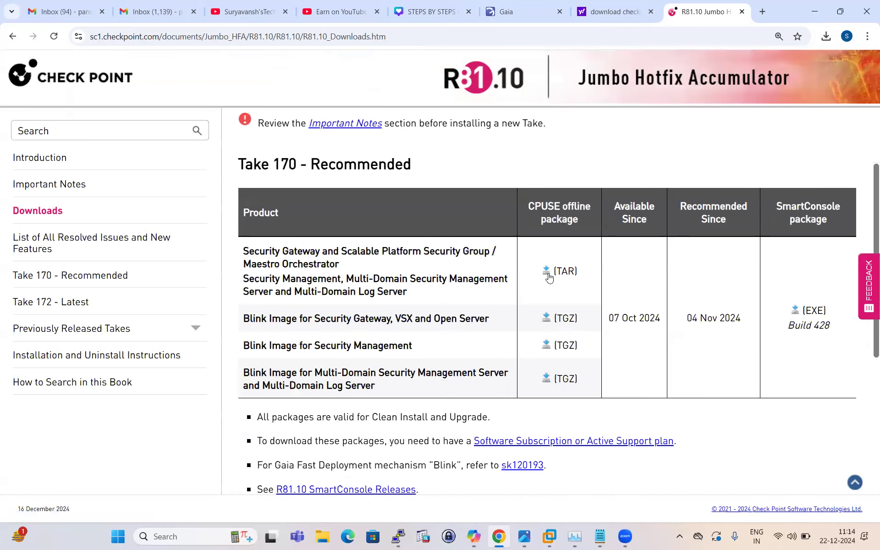
left_click(546, 272)
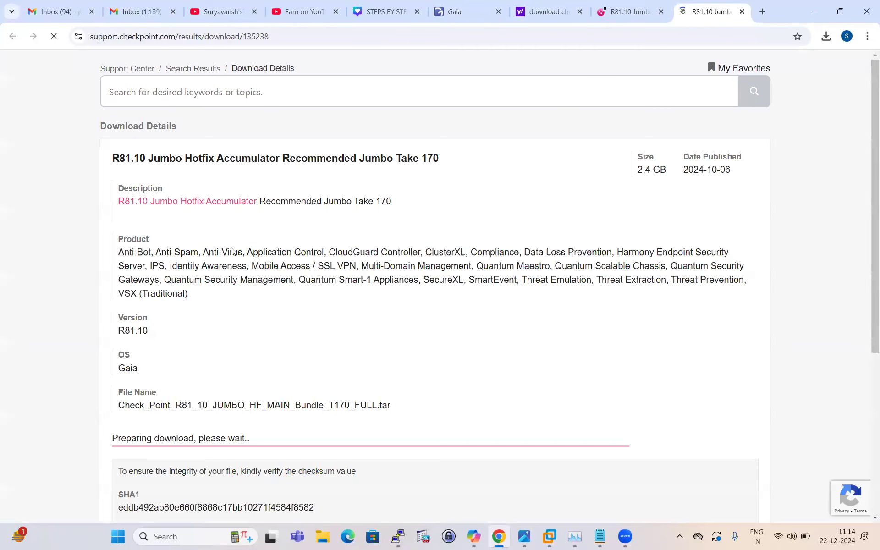
scroll(229, 243, "down", 3)
scroll(232, 252, "up", 3)
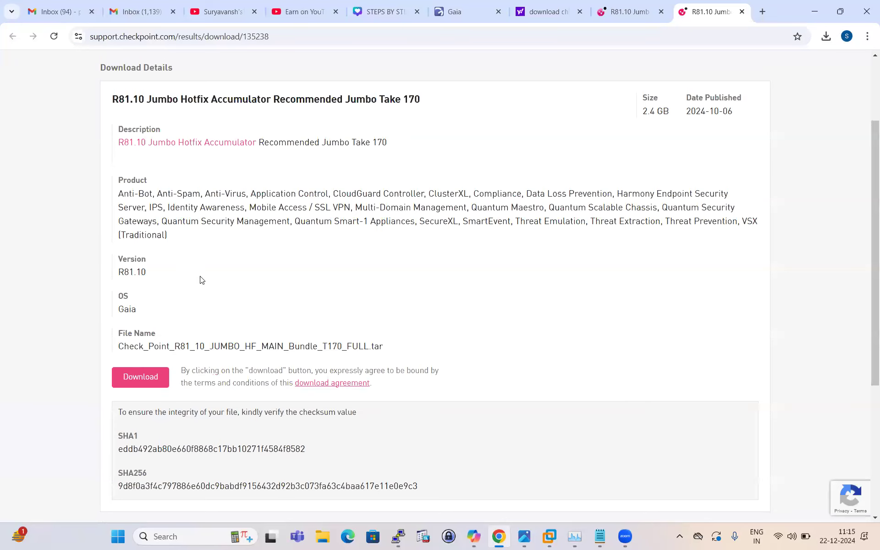
scroll(186, 267, "up", 1)
left_click_drag(112, 157, 433, 163)
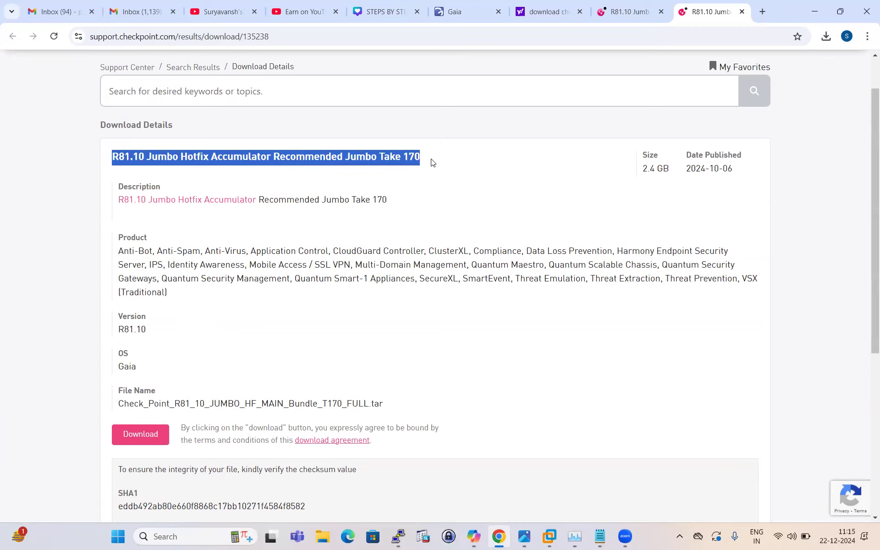
Step: Return to the Gaia Portal page and check the download progress of the Take 170 package
left_click(622, 14)
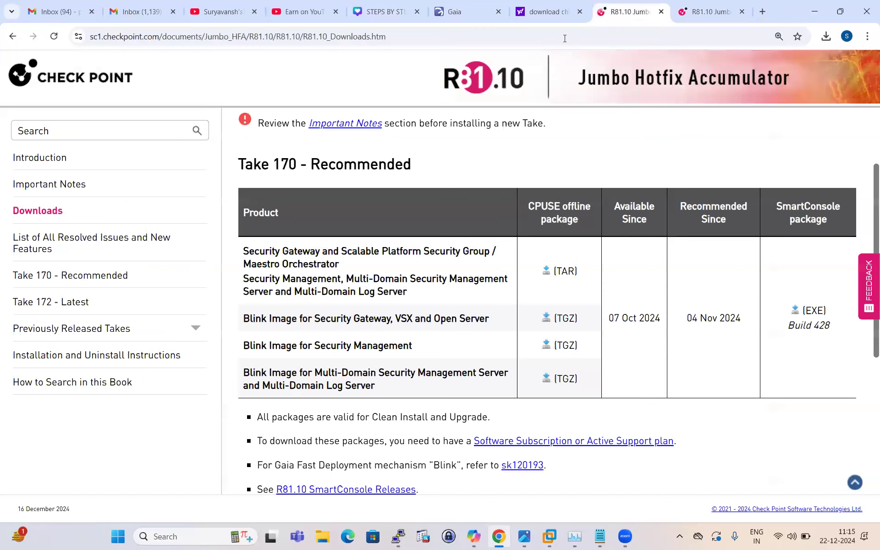
left_click(558, 15)
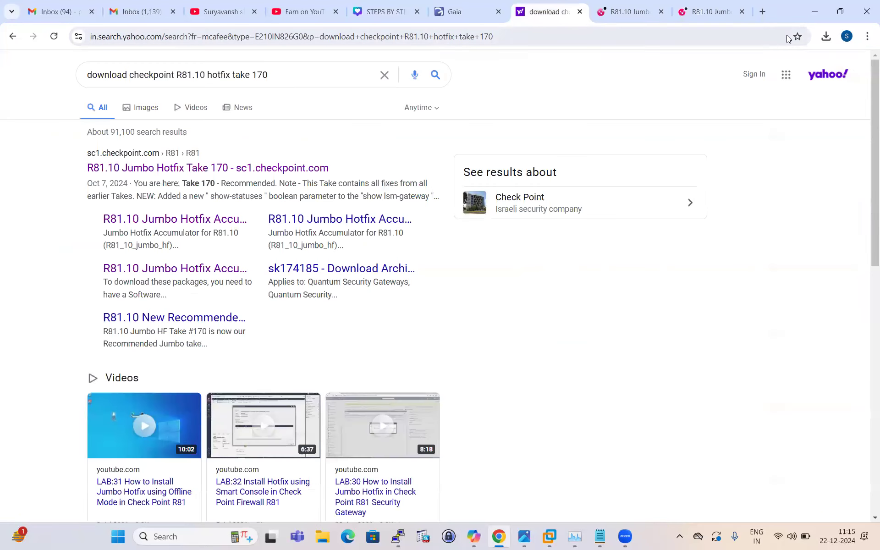
left_click(840, 13)
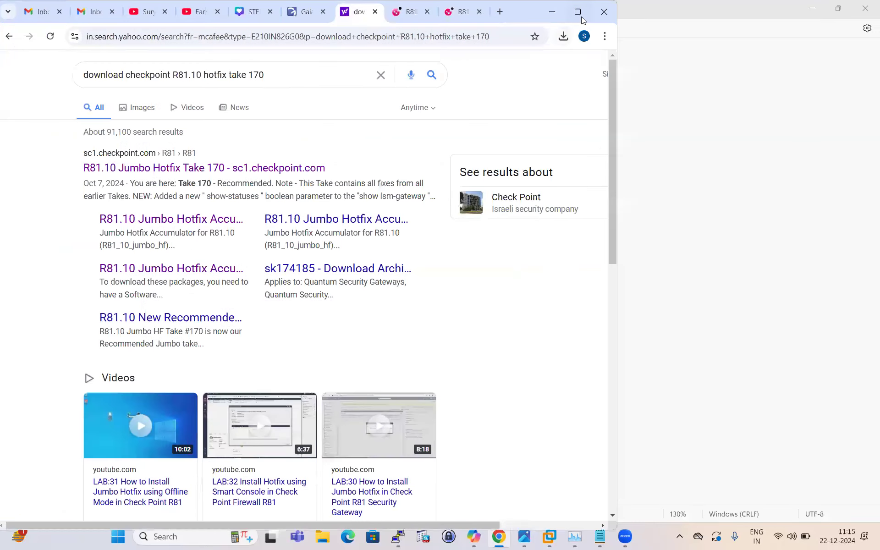
left_click(581, 16)
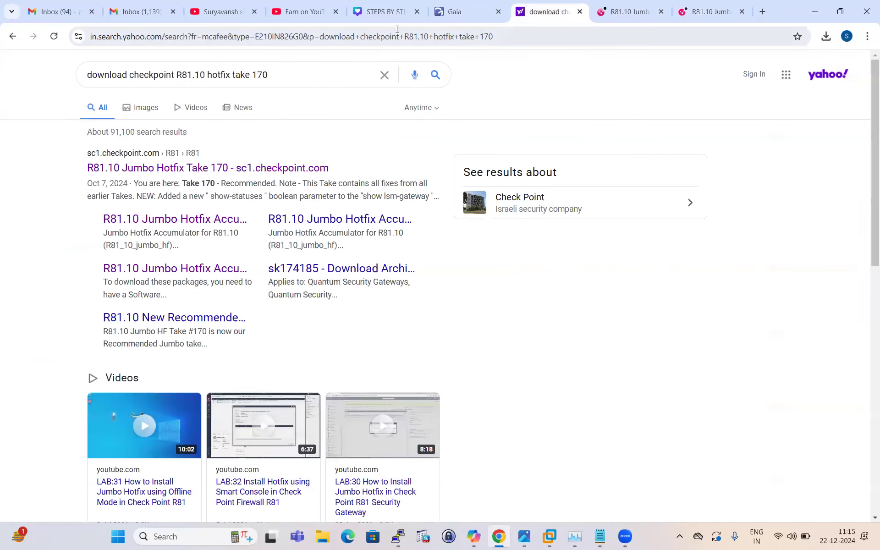
left_click(390, 16)
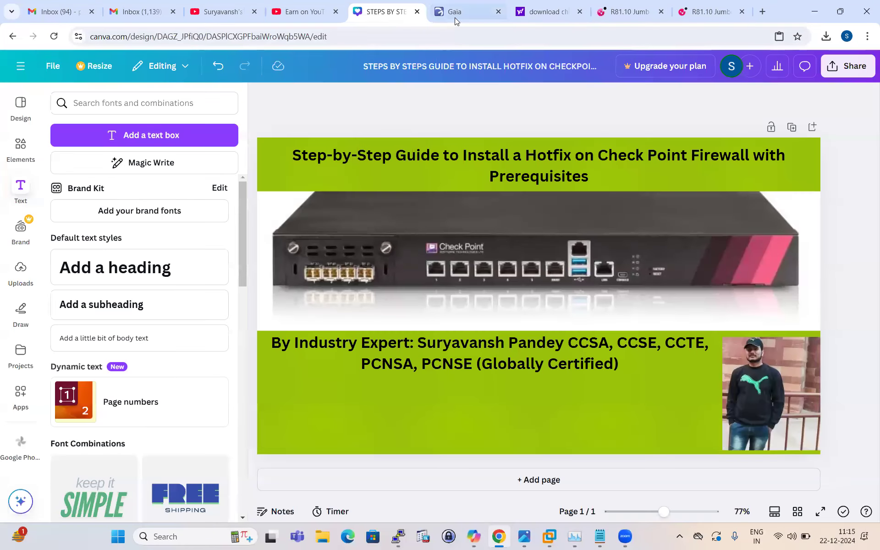
left_click(710, 12)
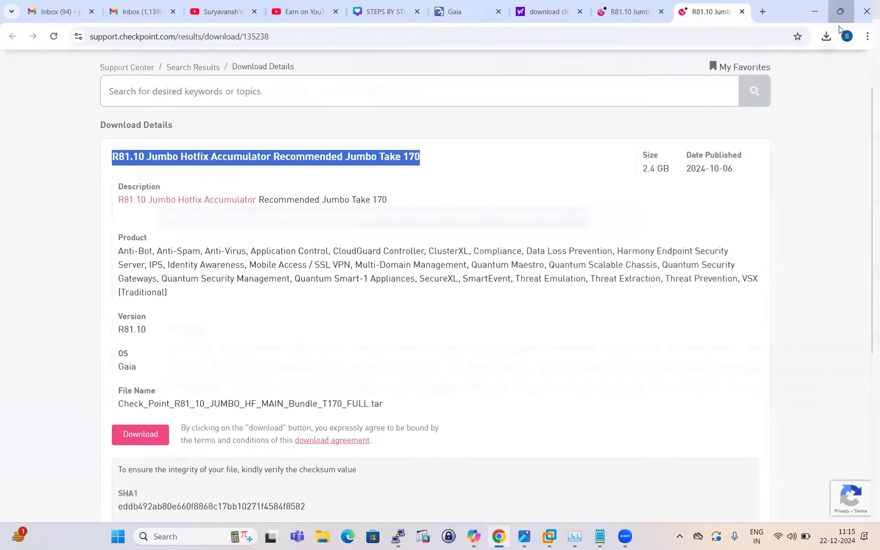
left_click(840, 13)
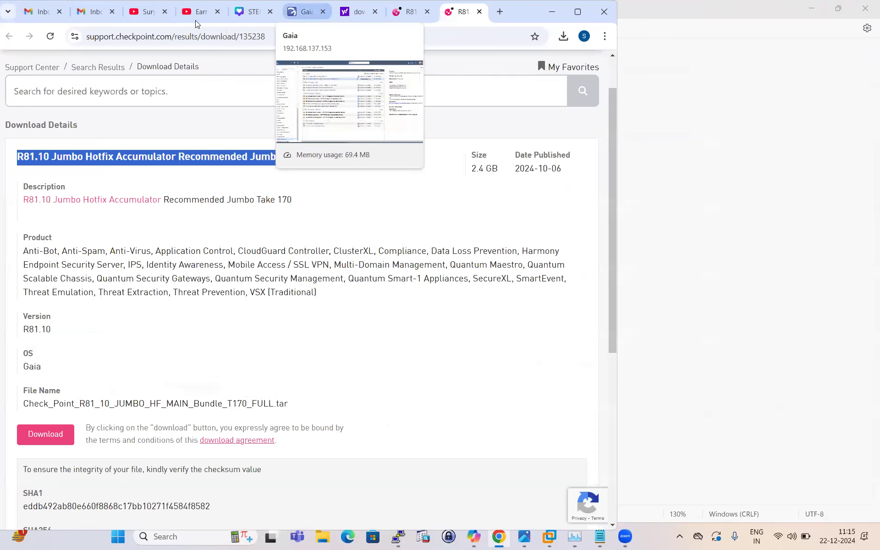
left_click(305, 11)
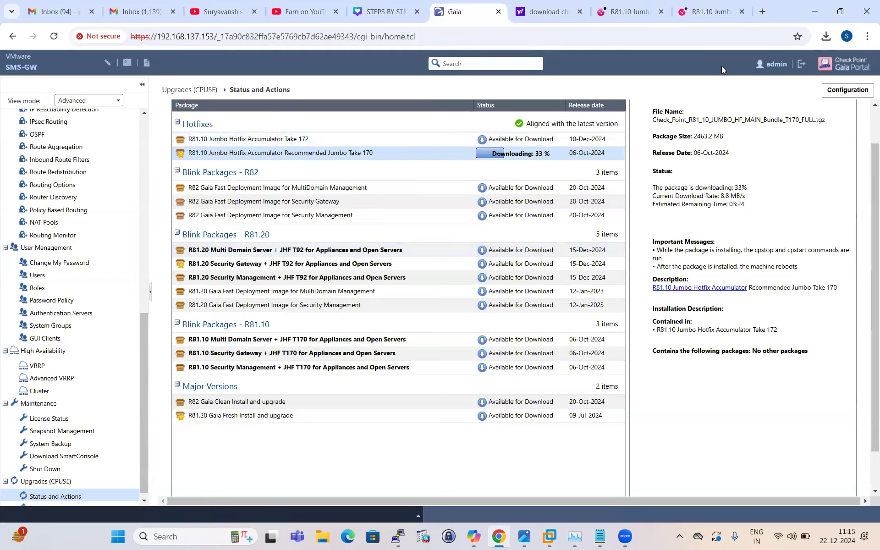
Step: Go back to the Take 170 download details page and review the package title
left_click(712, 12)
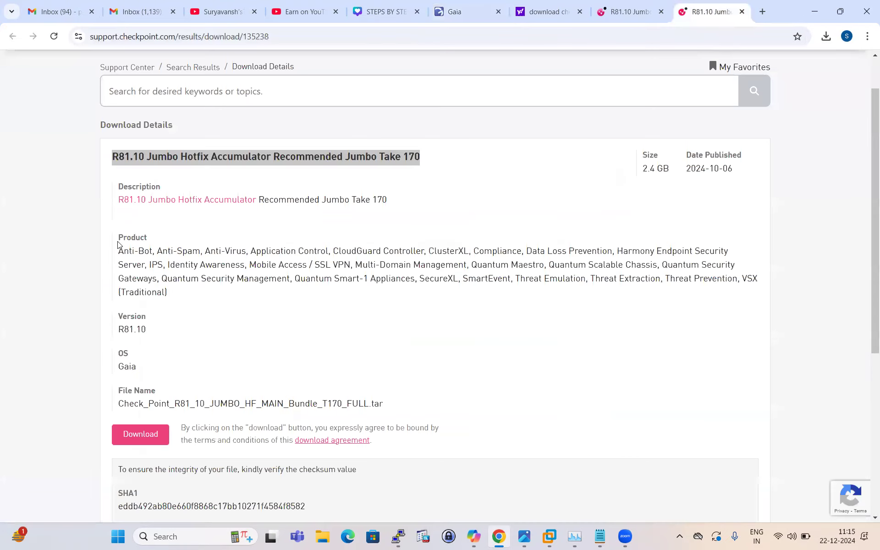
left_click(383, 187)
left_click_drag(114, 156, 453, 158)
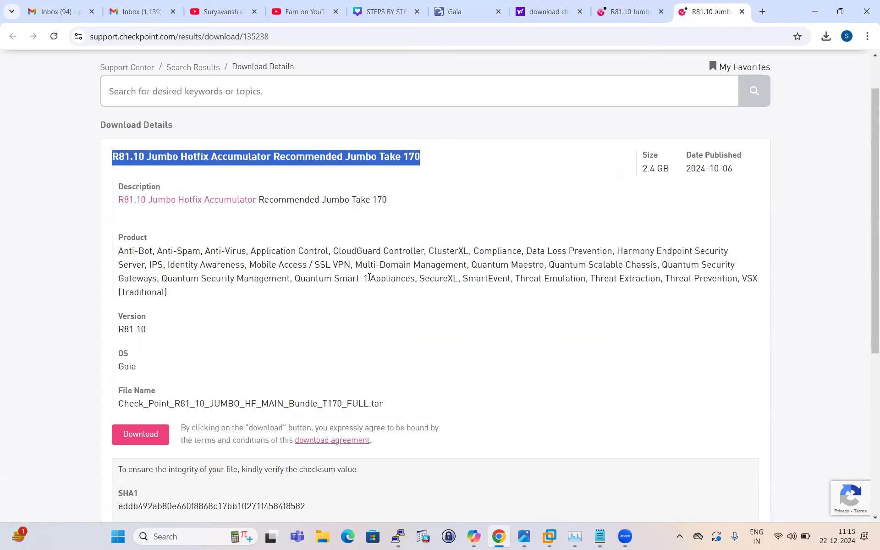
left_click(416, 202)
left_click_drag(422, 156, 111, 156)
left_click(521, 183)
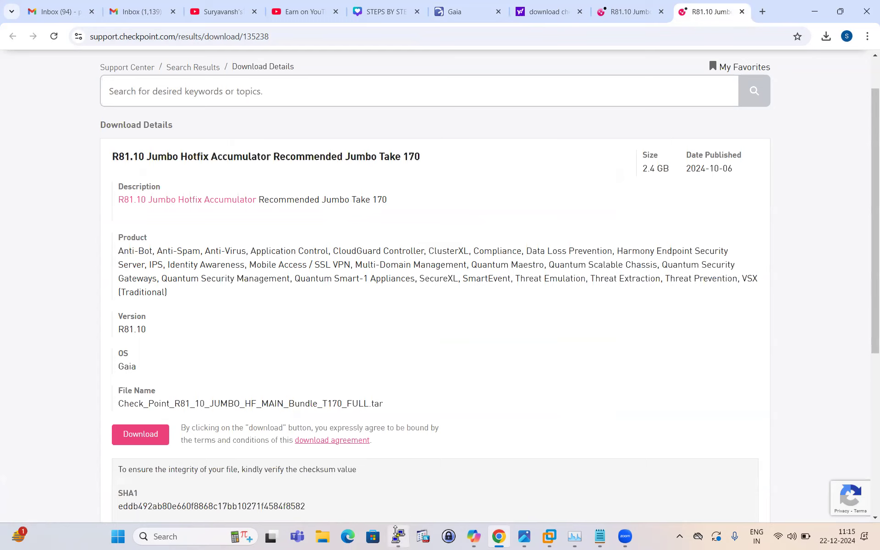
Step: Switch to the PuTTY session and list the packages offered by the installer install command
left_click(398, 535)
type("installer i")
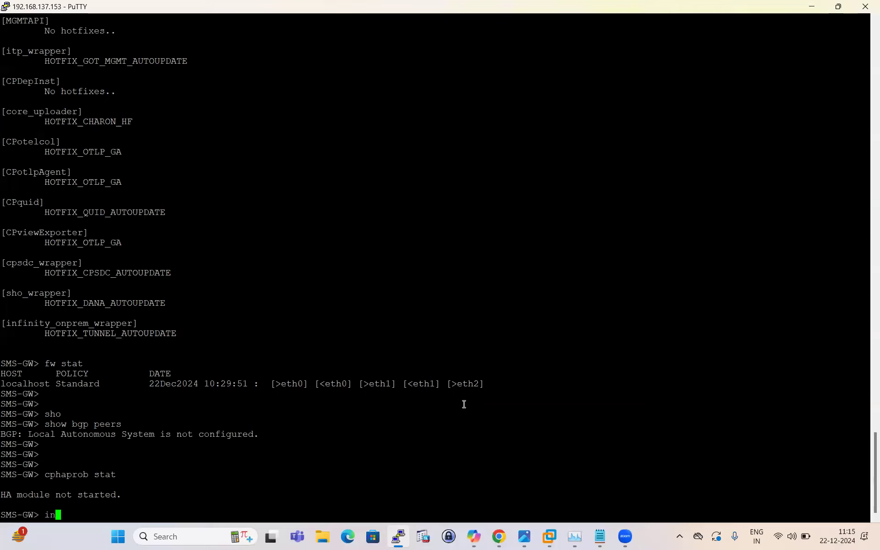
key("Tab")
type("ins")
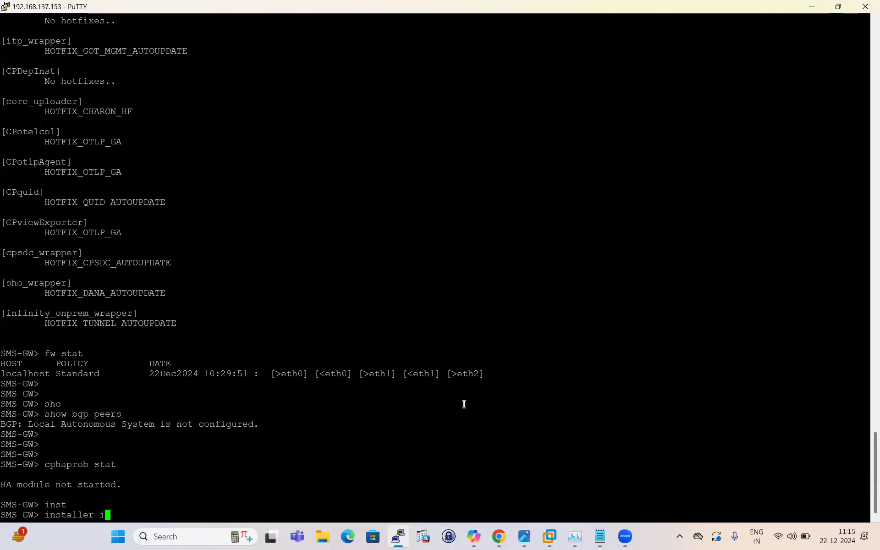
key("Tab")
key("Tab")
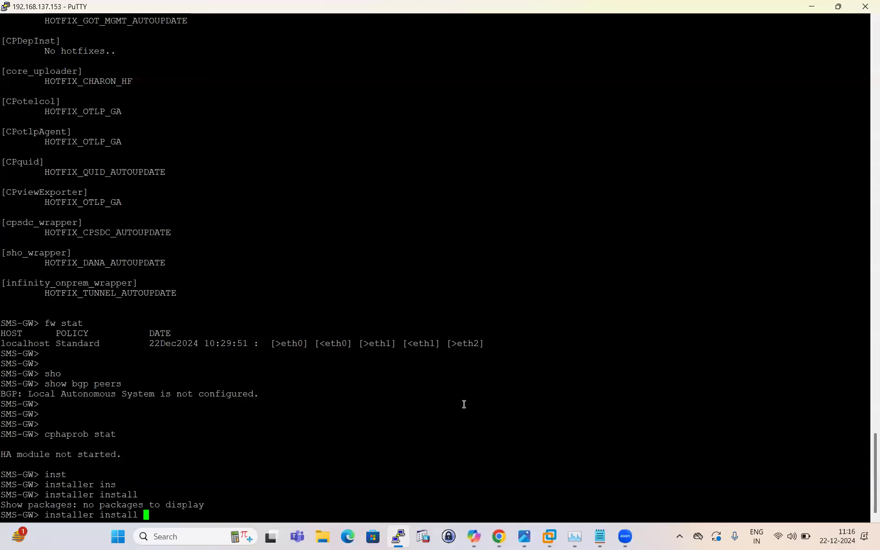
Step: Clear the unfinished installer command and enter expert mode with the expert password
key("BackSpace")
key("BackSpace")
key("BackSpace")
key("BackSpace")
key("BackSpace")
key("BackSpace")
key("BackSpace")
key("BackSpace")
key("BackSpace")
key("BackSpace")
key("BackSpace")
key("BackSpace")
key("BackSpace")
key("BackSpace")
key("BackSpace")
key("BackSpace")
key("BackSpace")
key("BackSpace")
type("exp")
key("Tab")
key("Return")
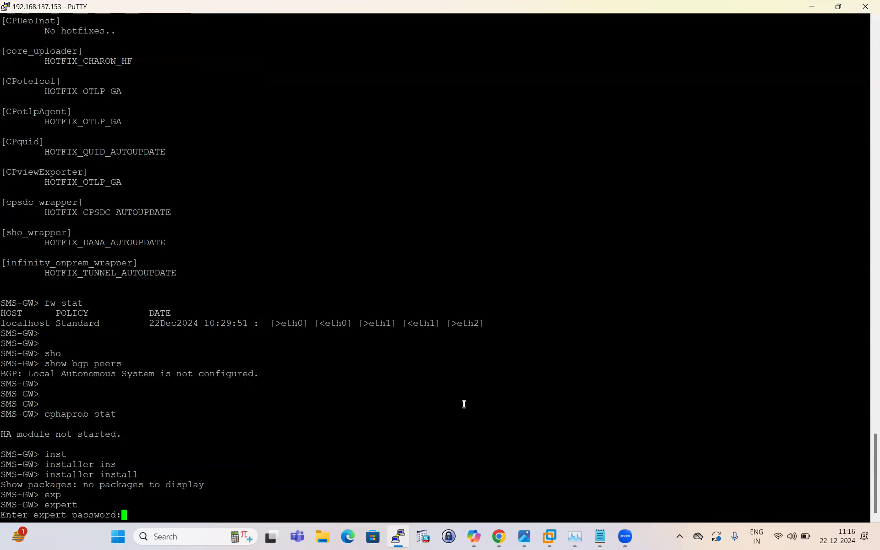
key("Return")
Step: Change the working directory to /home/admin
key("Return")
key("Return")
key("Return")
key("Return")
type("cd ")
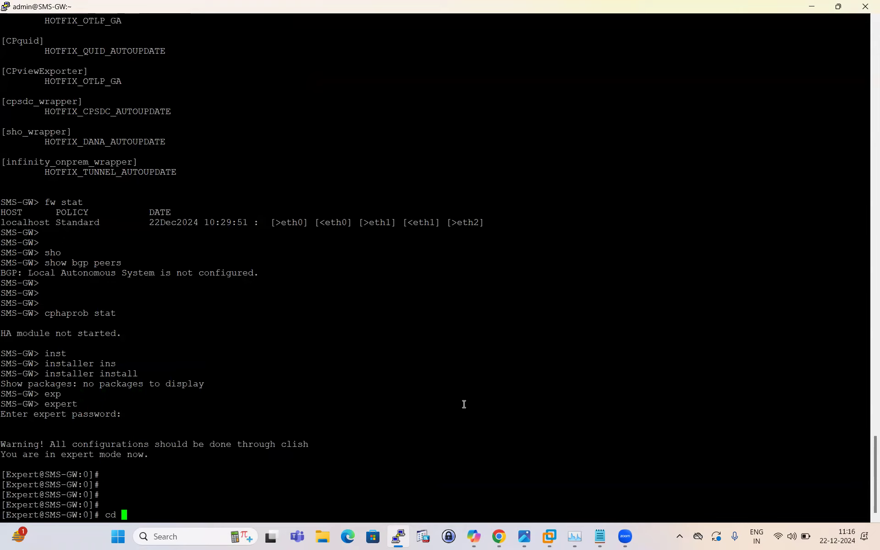
type("/homer")
key("BackSpace")
type("/admin")
key("Return")
key("Return")
key("Return")
Step: List the current directory's files with ls -lrth
type("ls -lrt")
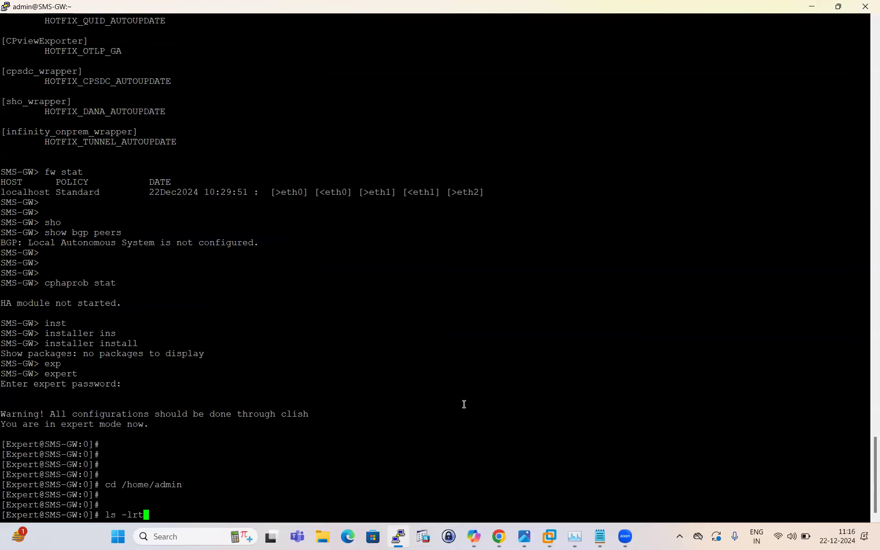
type("h")
key("Return")
key("Return")
key("Return")
key("Return")
key("Return")
key("Return")
key("Return")
key("Return")
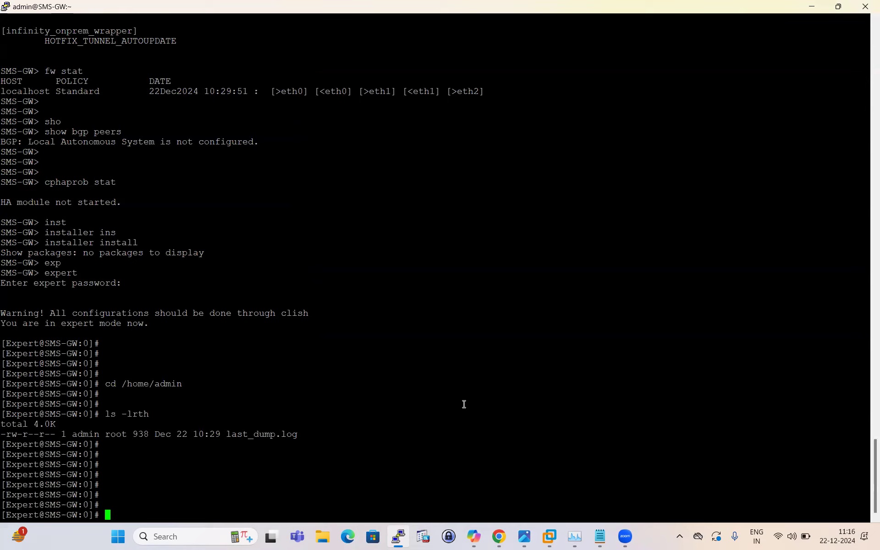
Step: Print the current working directory with pwd
type("pwd")
key("Return")
Step: Try to start clish from the expert shell
key("Return")
key("Return")
key("Return")
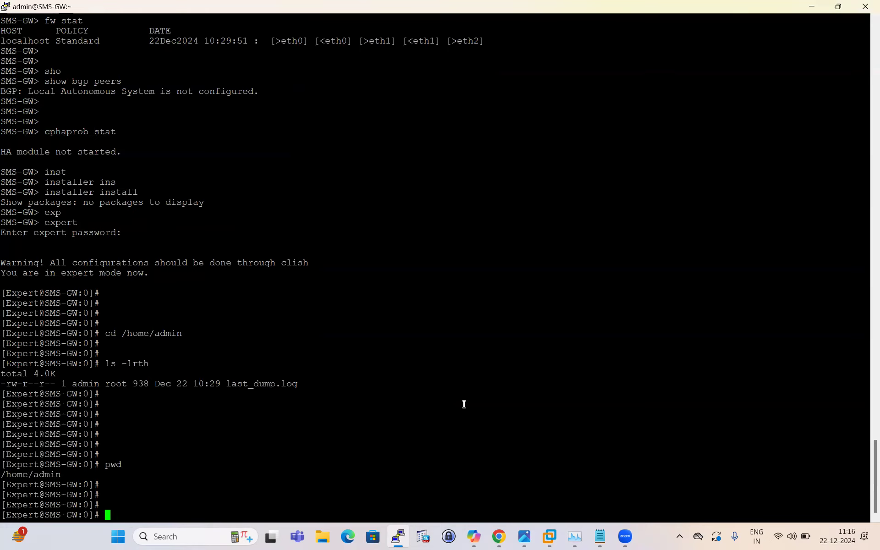
type("clish")
key("Return")
key("Return")
key("Return")
Step: Exit expert mode to return to the SMS-GW Clish prompt
key("Return")
key("Return")
type("exit")
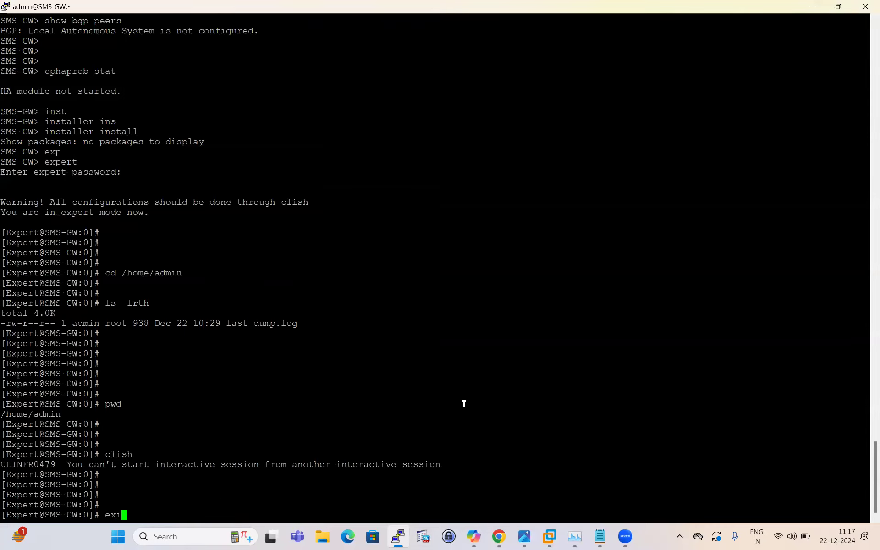
key("Return")
key("Return")
key("Return")
Step: Compose the installer import local command at the SMS-GW prompt
type("inst")
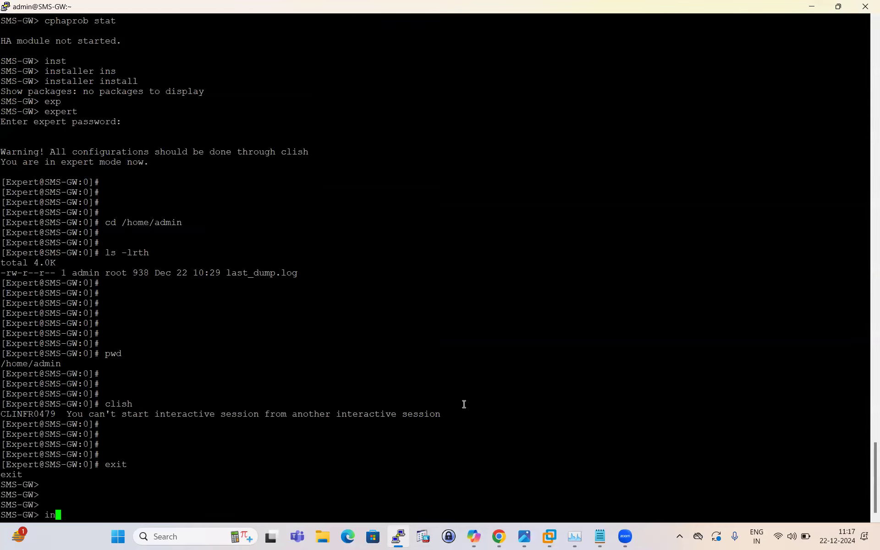
key("Tab")
type("im")
key("Tab")
type("loc")
key("Tab")
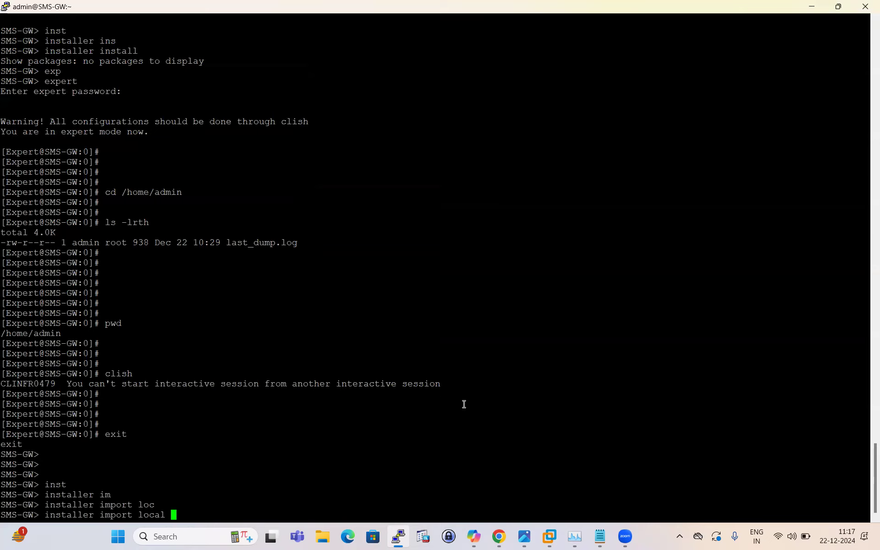
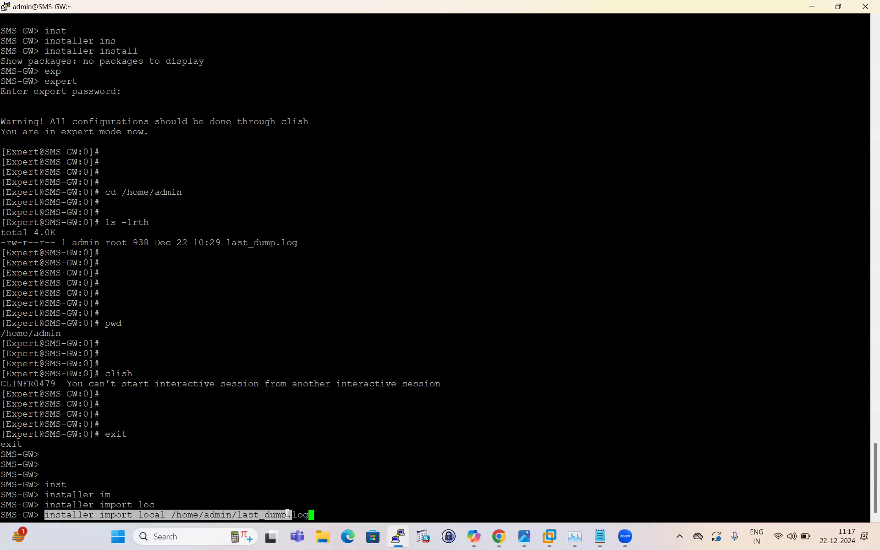
Step: Switch to the Gaia Portal in Chrome to check the download progress of Jumbo Hotfix Take 170
left_click(393, 477)
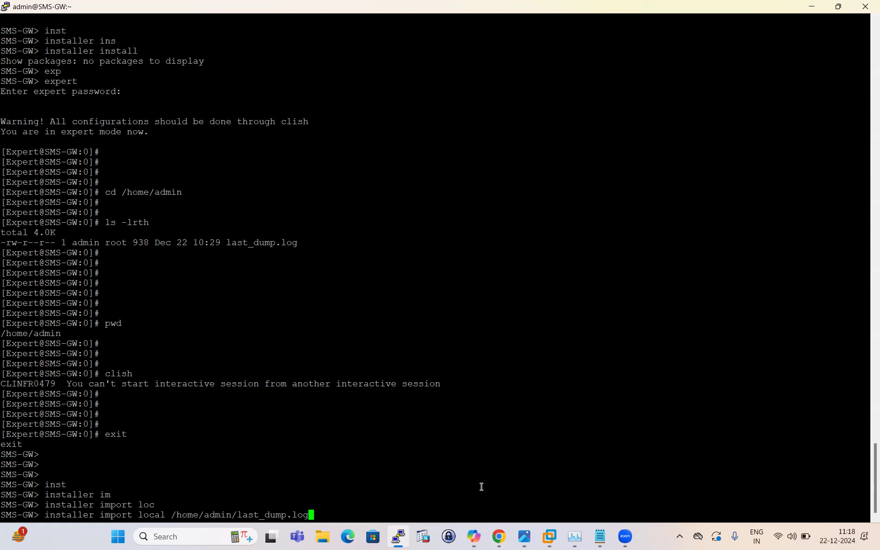
left_click(499, 537)
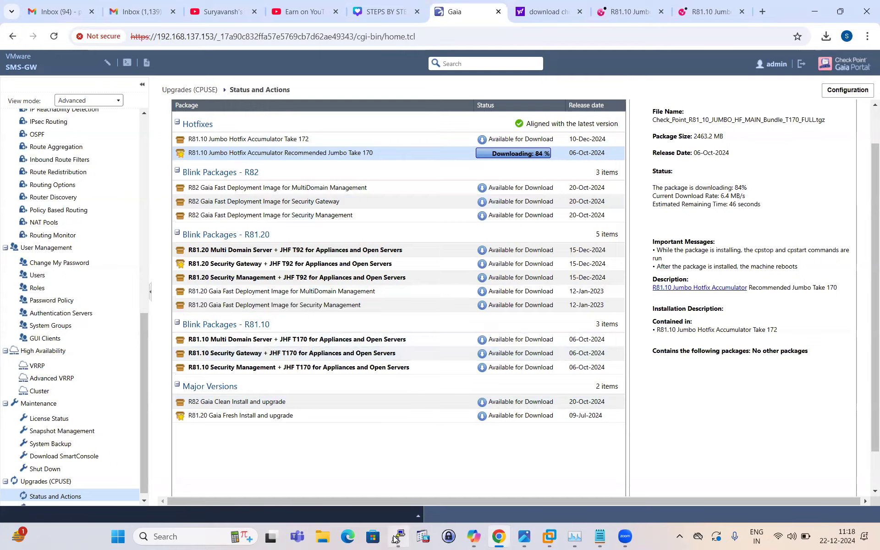
Step: Return to the SMS-GW terminal, replace the pending import command with installer verify, and list its package options
left_click(394, 477)
key("BackSpace")
key("BackSpace")
key("BackSpace")
key("BackSpace")
key("BackSpace")
key("BackSpace")
key("BackSpace")
key("BackSpace")
key("BackSpace")
key("BackSpace")
key("BackSpace")
key("BackSpace")
key("BackSpace")
key("BackSpace")
key("BackSpace")
key("BackSpace")
key("BackSpace")
key("BackSpace")
key("BackSpace")
key("BackSpace")
key("BackSpace")
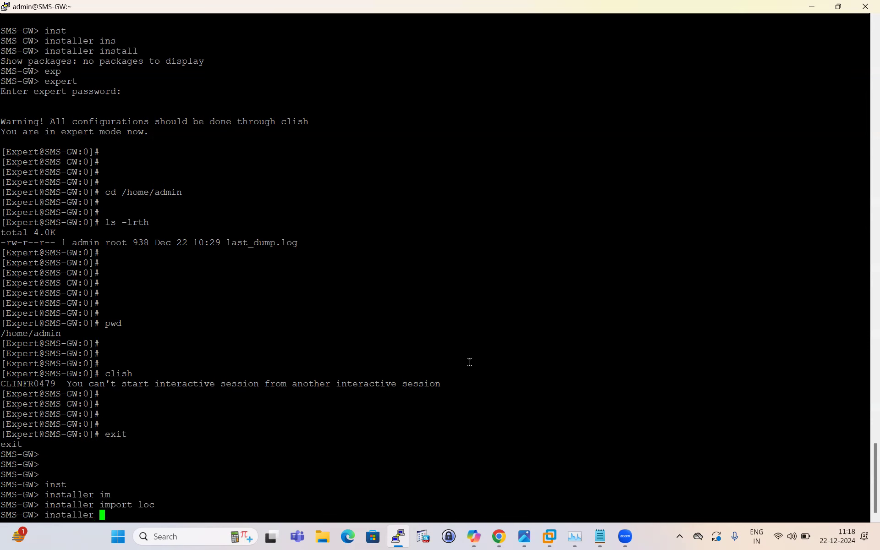
type("ver")
key("Tab")
key("Tab")
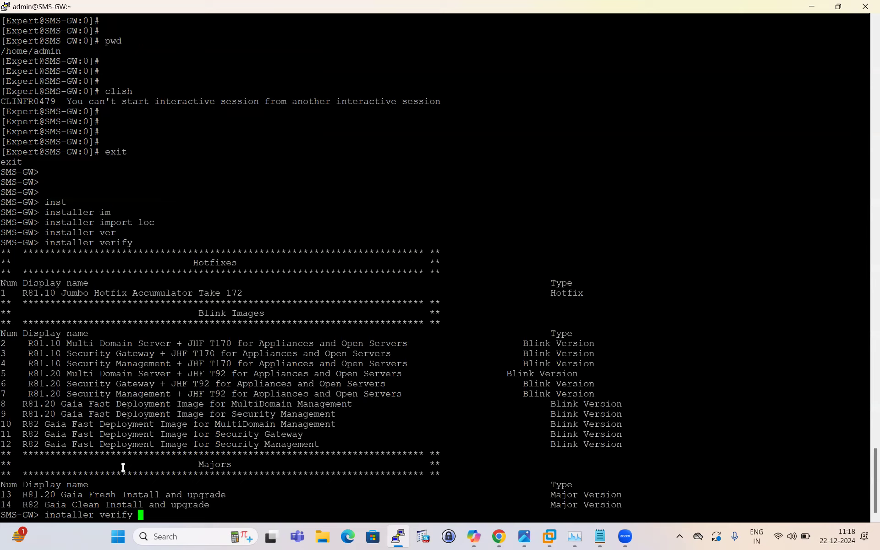
Step: Examine the R81.10 Jumbo Hotfix Accumulator Take 172 entry in the installer verify package list
left_click_drag(19, 292, 638, 297)
left_click(494, 311)
left_click_drag(28, 293, 638, 285)
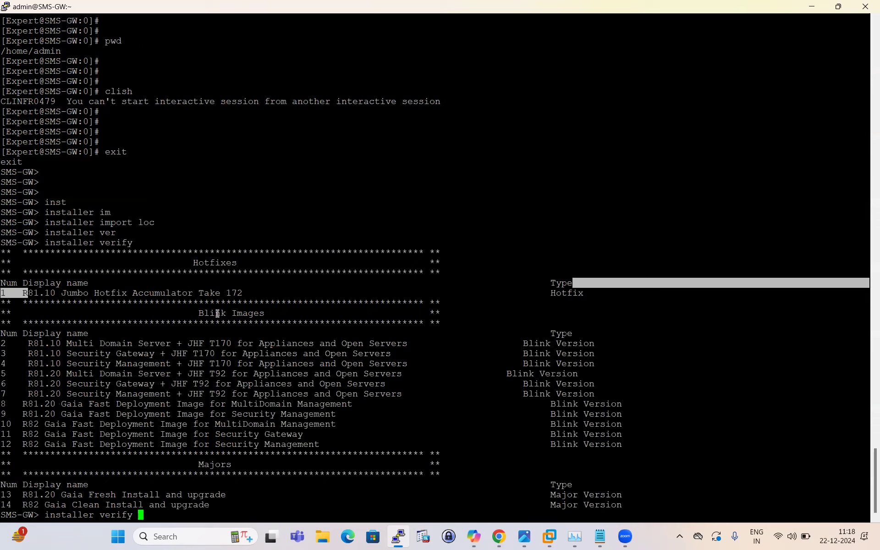
left_click(231, 306)
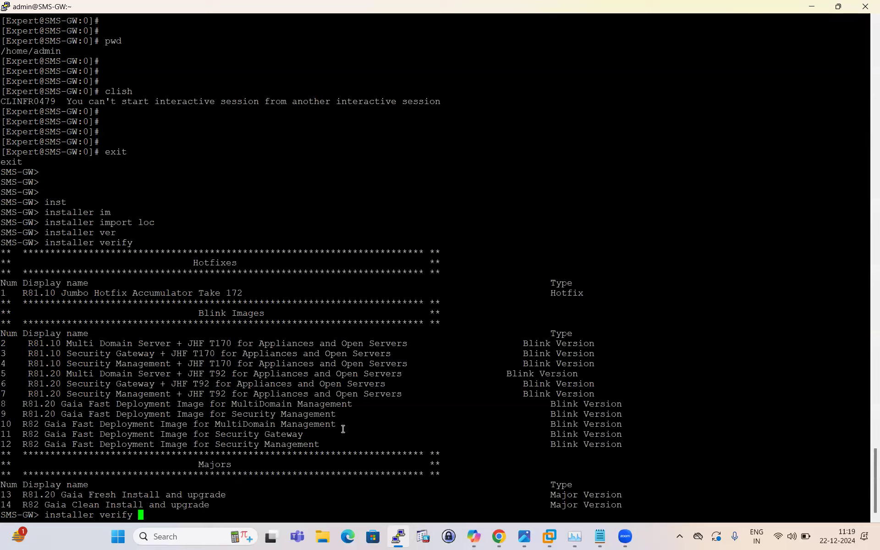
Step: Clear the installer verify command and enter expert mode, supplying the expert password
key("BackSpace")
key("BackSpace")
key("BackSpace")
key("BackSpace")
key("BackSpace")
key("BackSpace")
key("BackSpace")
key("BackSpace")
key("BackSpace")
key("BackSpace")
key("BackSpace")
key("BackSpace")
key("BackSpace")
key("BackSpace")
key("BackSpace")
key("BackSpace")
key("BackSpace")
type("exp")
key("Tab")
key("Return")
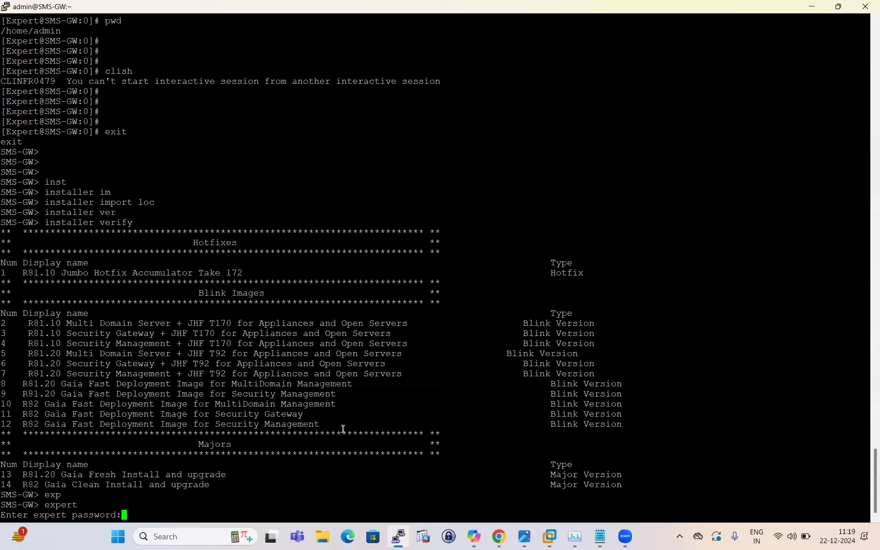
key("Return")
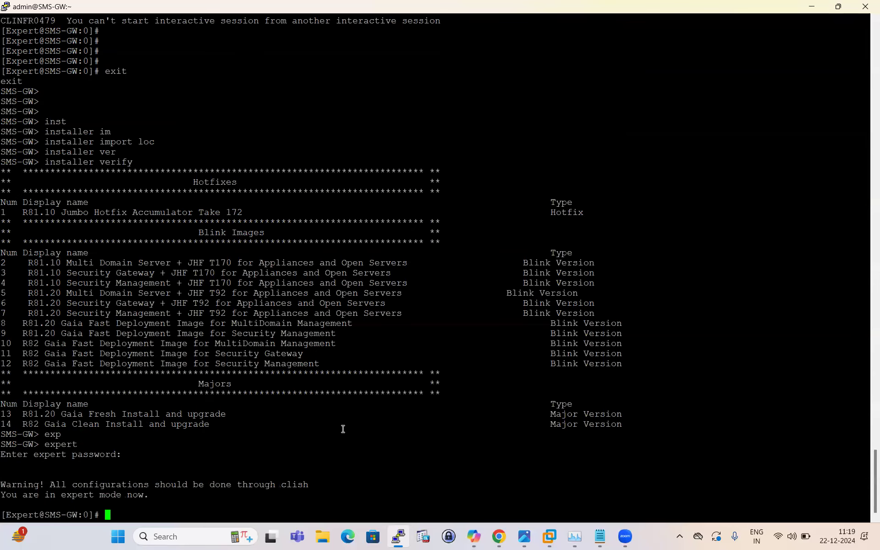
Step: Show the gateway's filesystem disk usage in human-readable form with df -h
type("4")
key("Return")
key("Return")
key("Return")
key("Return")
type("df -h")
key("Return")
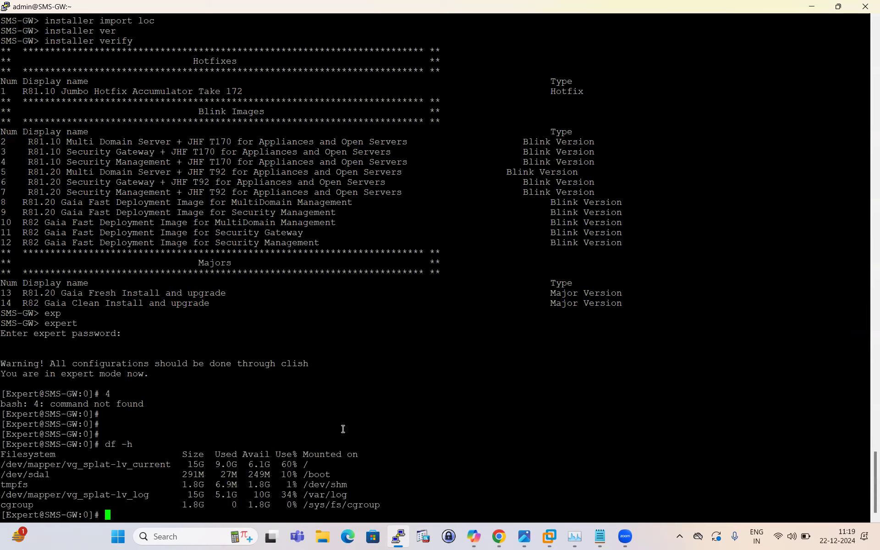
key("Return")
key("Return")
key("Return")
key("Return")
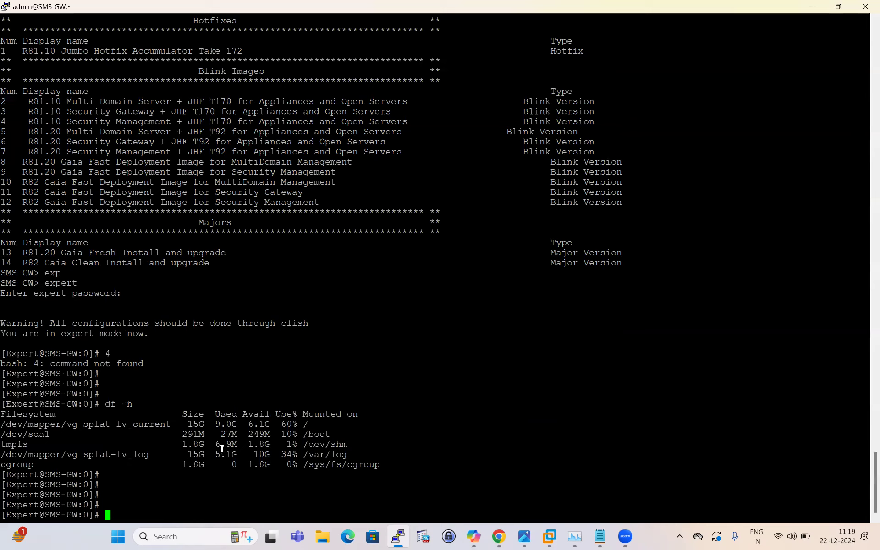
Step: Examine the available space of the root filesystem /dev/mapper/vg_splat-lv_current in the disk usage listing
double_click(259, 428)
left_click(273, 451)
left_click_drag(4, 425, 362, 425)
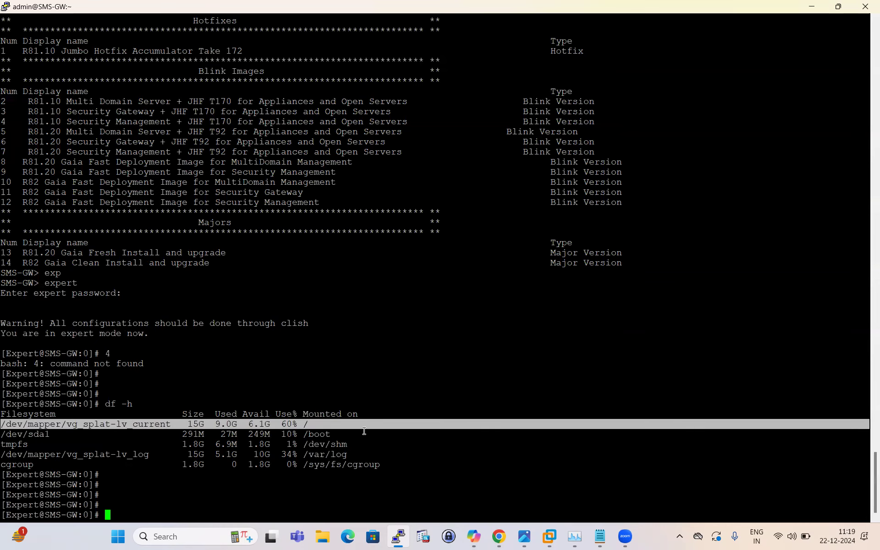
left_click(364, 431)
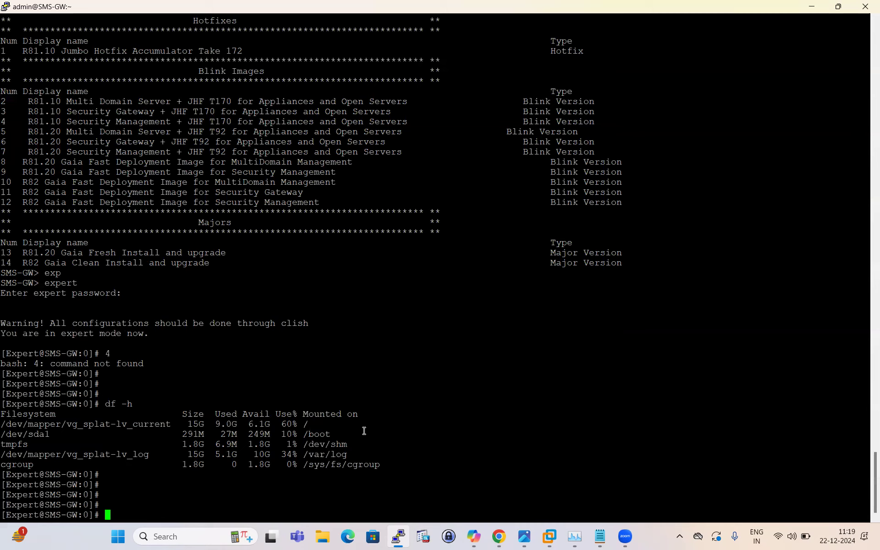
Step: Run lvm_manager and view the LVM storage overview with action 1
type("lvm_m")
key("Tab")
key("Return")
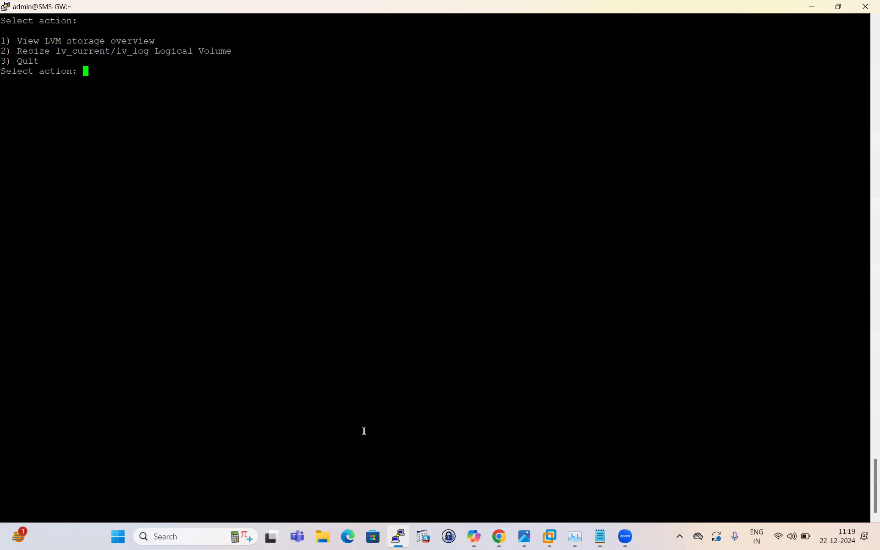
type("1")
key("Return")
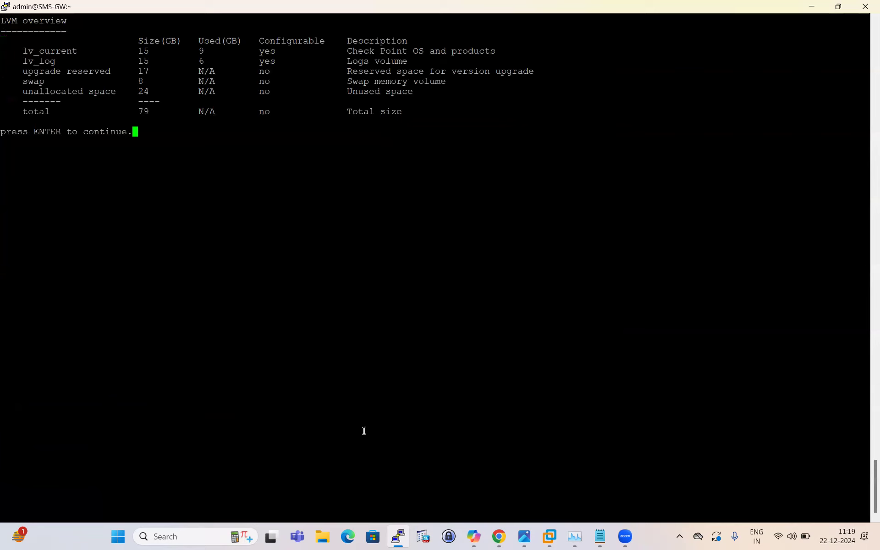
Step: Examine the swap, upgrade reserved and unallocated space rows in the LVM overview
left_click_drag(37, 82, 33, 82)
double_click(34, 83)
left_click(148, 83)
triple_click(71, 73)
left_click(151, 83)
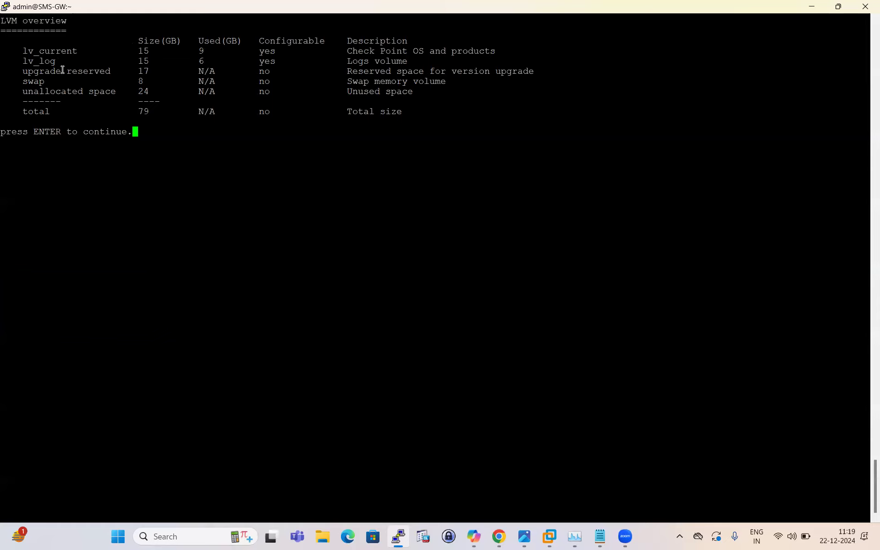
double_click(143, 72)
left_click(97, 71)
triple_click(90, 72)
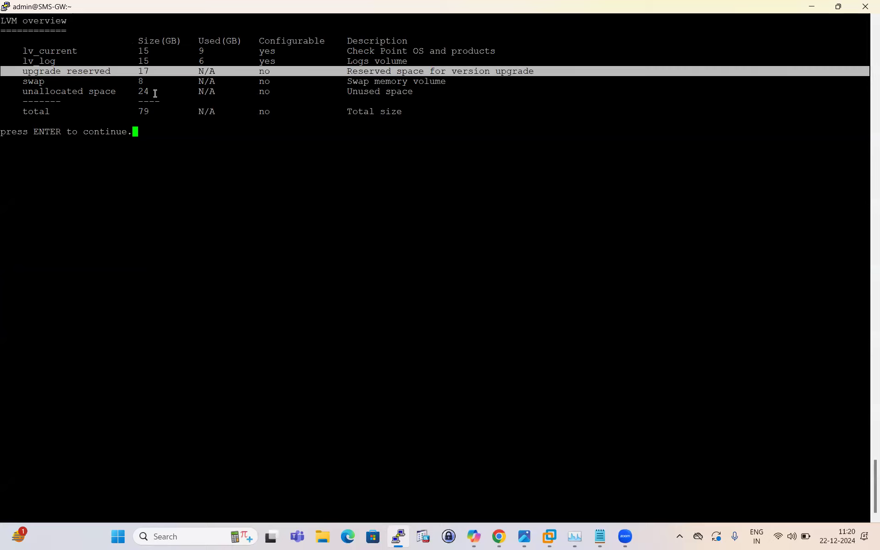
left_click(93, 110)
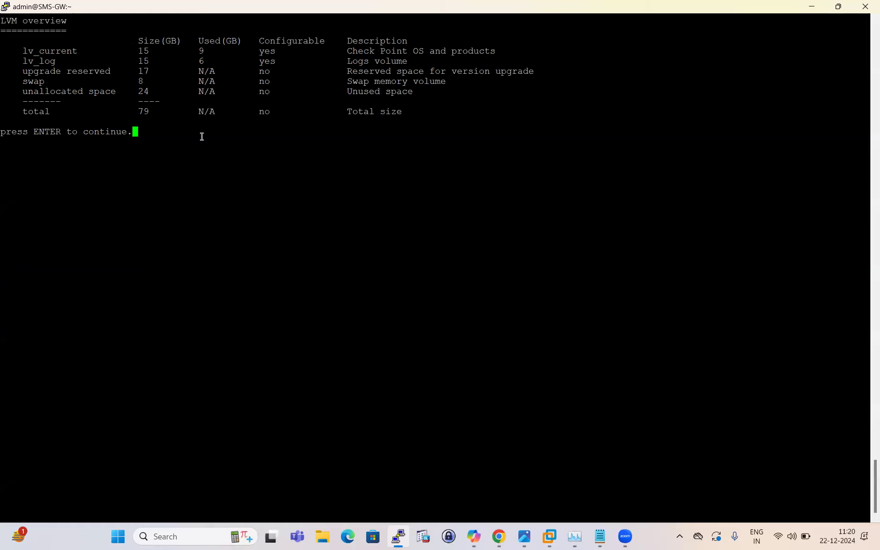
Step: Leave the LVM overview and quit lvm_manager with action 3, returning to the expert prompt
key("Return")
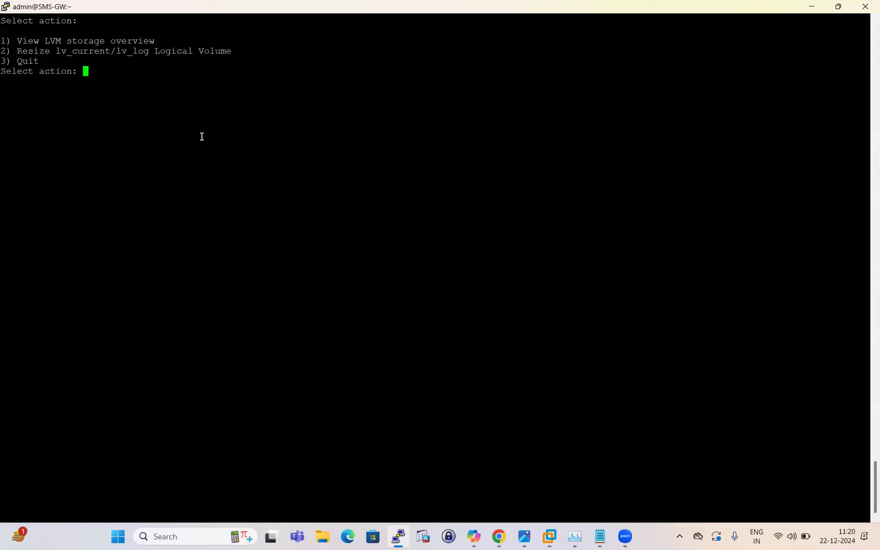
type("3")
key("Return")
key("Return")
key("Return")
key("Return")
key("Return")
key("Return")
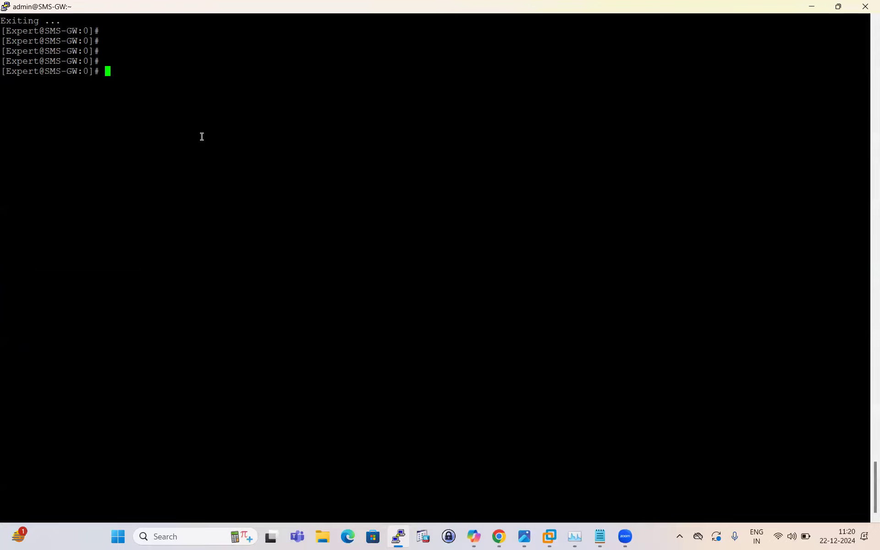
type("\\")
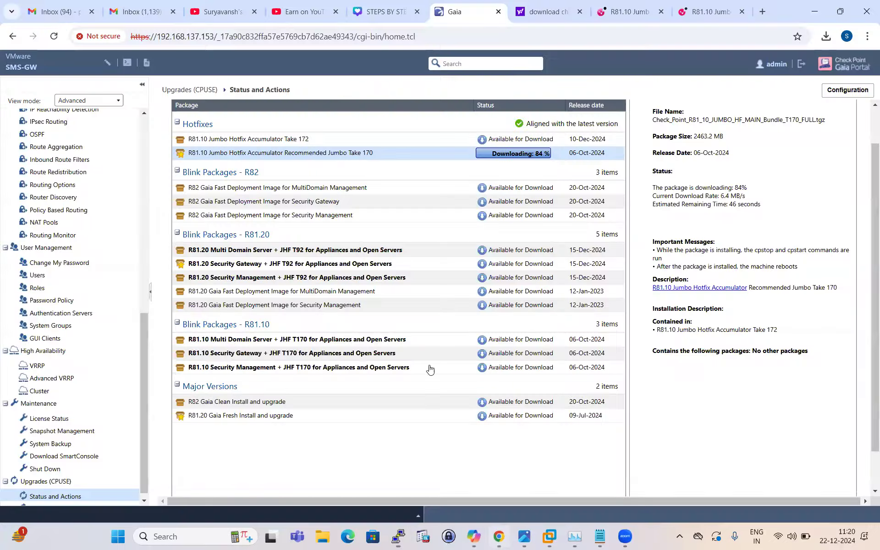
Step: Switch to the Gaia Portal in Chrome, reload it and override the configuration lock
left_click(499, 536)
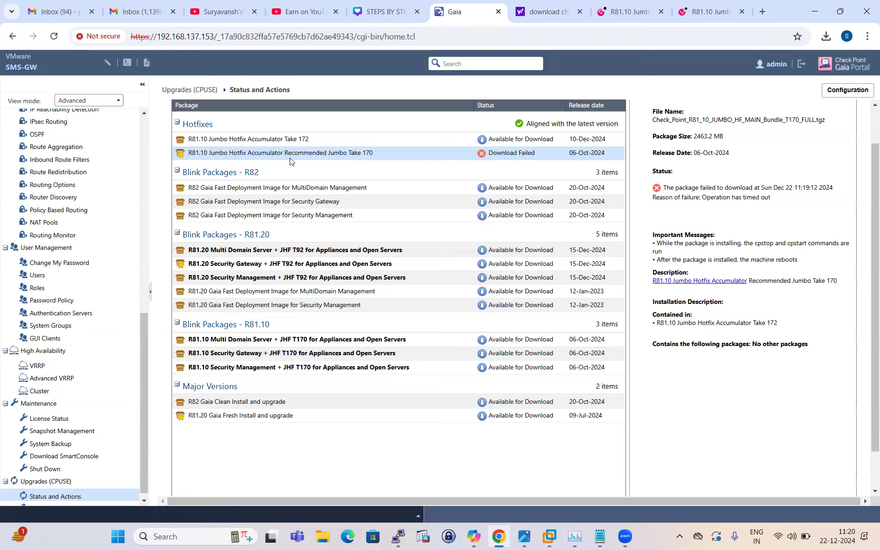
left_click(53, 36)
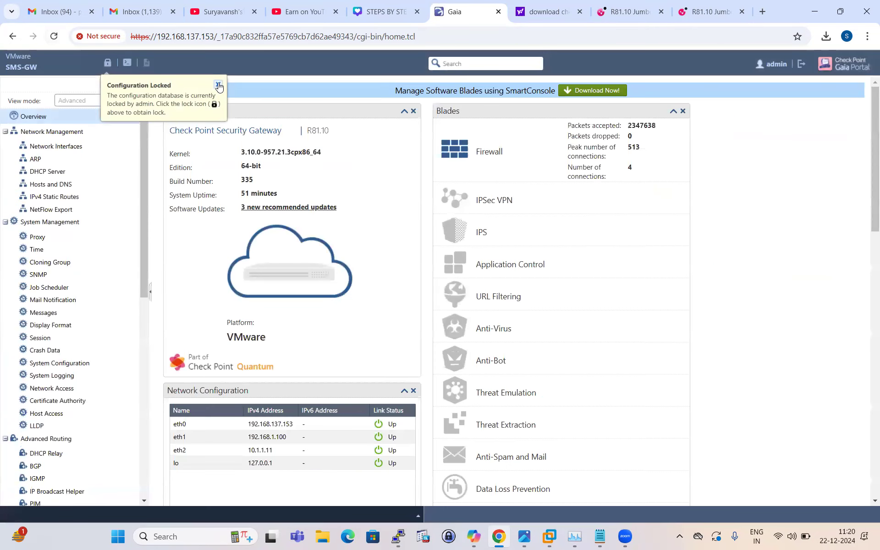
left_click(107, 62)
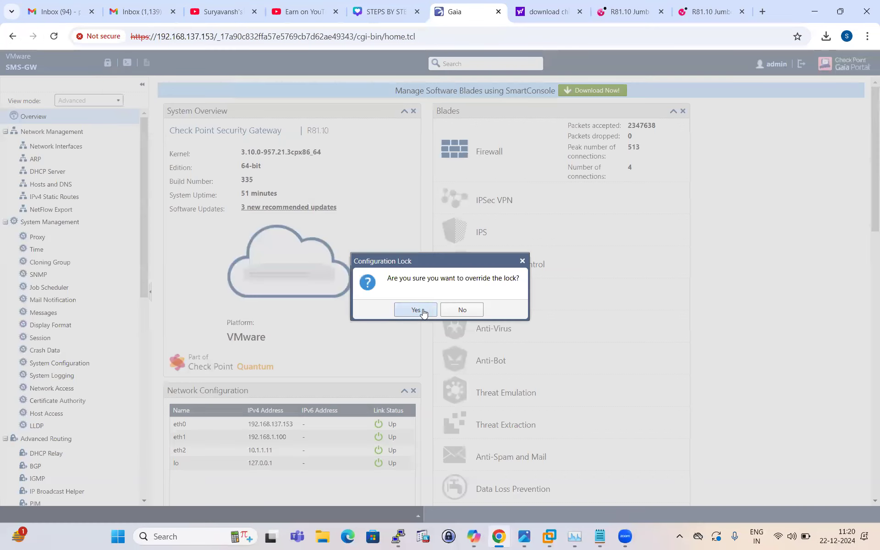
left_click(417, 309)
Step: Open the Upgrades (CPUSE) Status and Actions page and show all packages
scroll(70, 389, "down", 9)
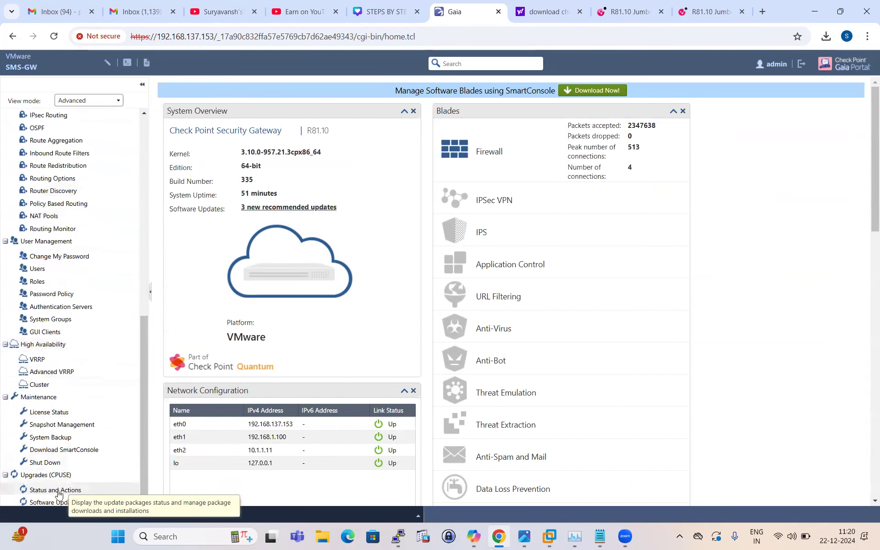
left_click(61, 490)
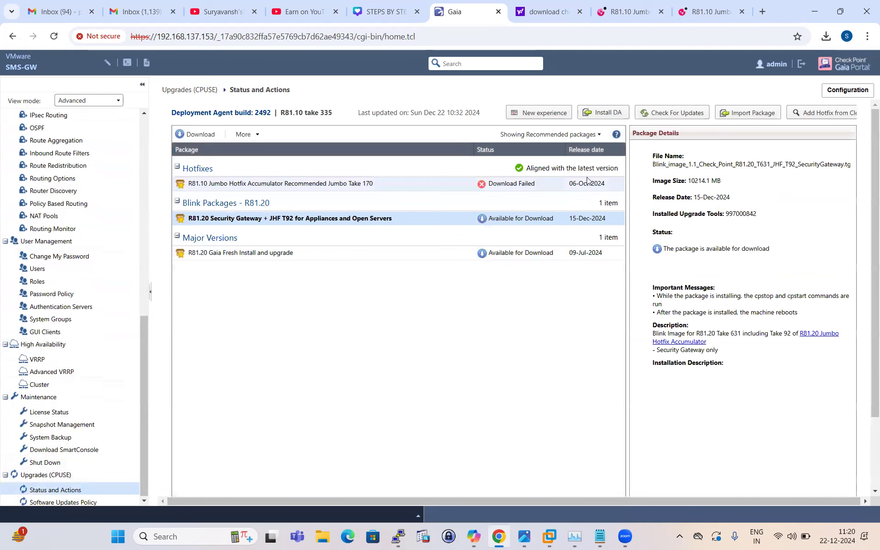
left_click(591, 135)
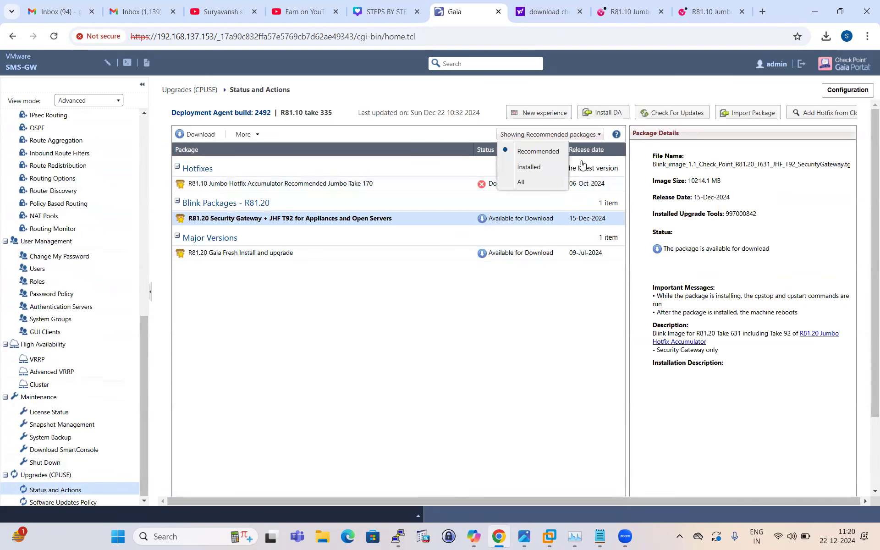
left_click(521, 182)
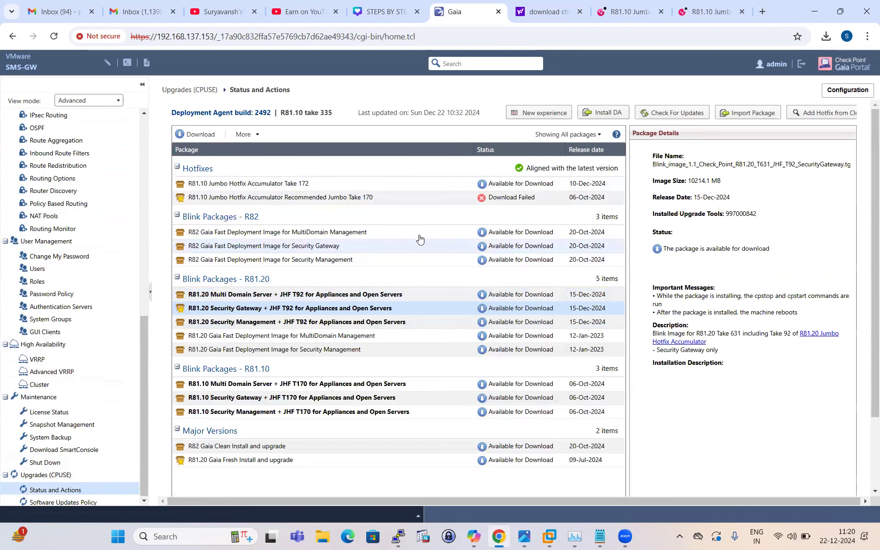
Step: Restart the download of the R81.10 Jumbo Hotfix Accumulator Recommended Jumbo Take 170 package
right_click(350, 200)
left_click(332, 157)
right_click(332, 156)
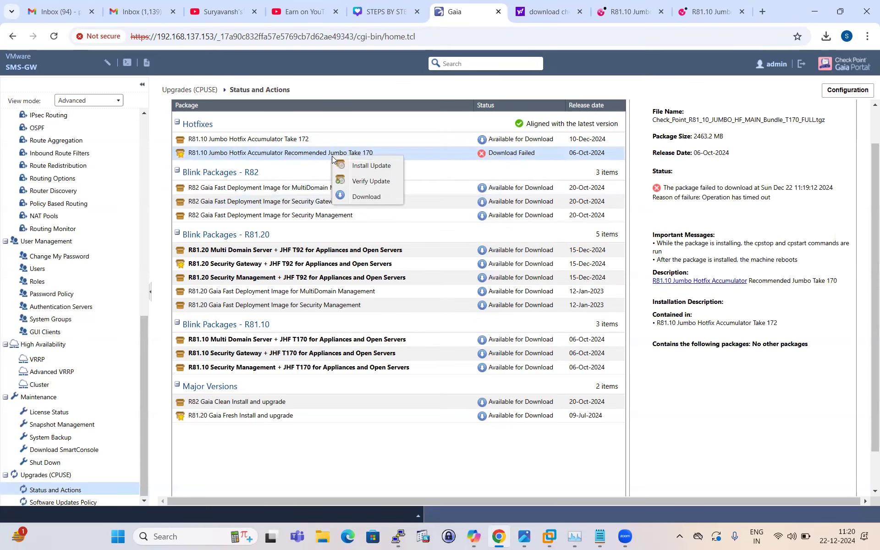
left_click(384, 195)
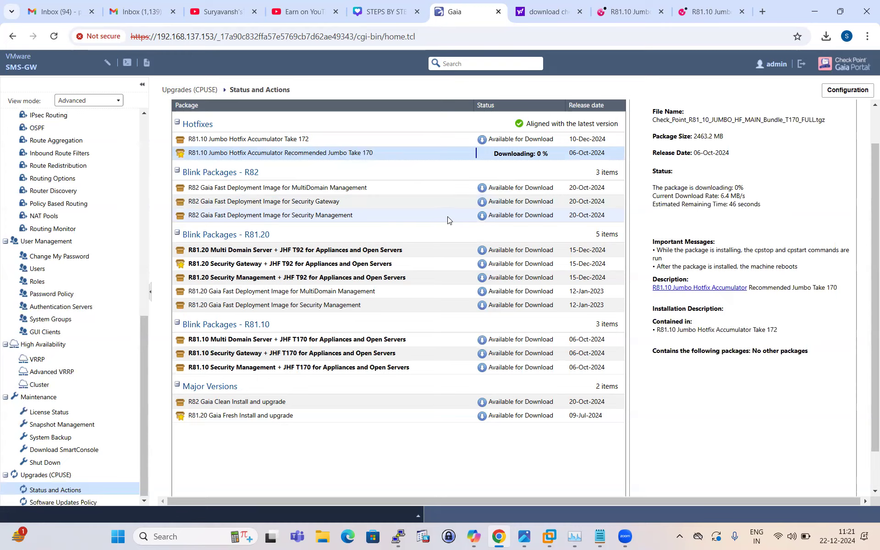
left_click(398, 536)
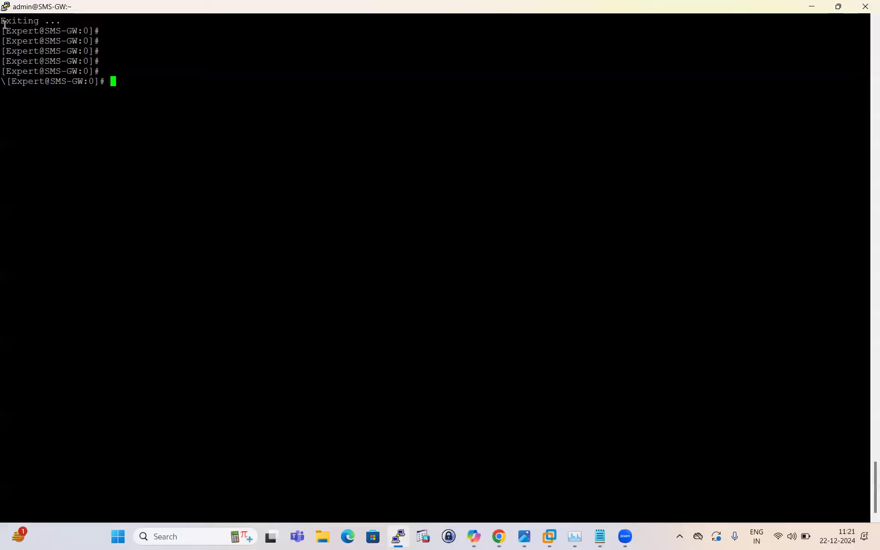
left_click_drag(5, 21, 216, 179)
left_click(107, 81)
left_click_drag(25, 31, 195, 139)
left_click(195, 139)
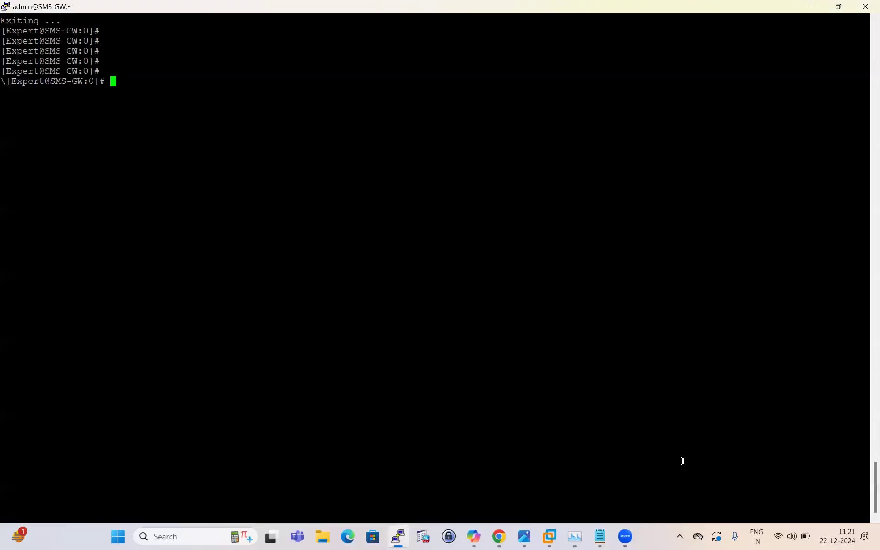
Step: Return to the Gaia Portal in Chrome and review Take 170's download progress and important messages
left_click(498, 536)
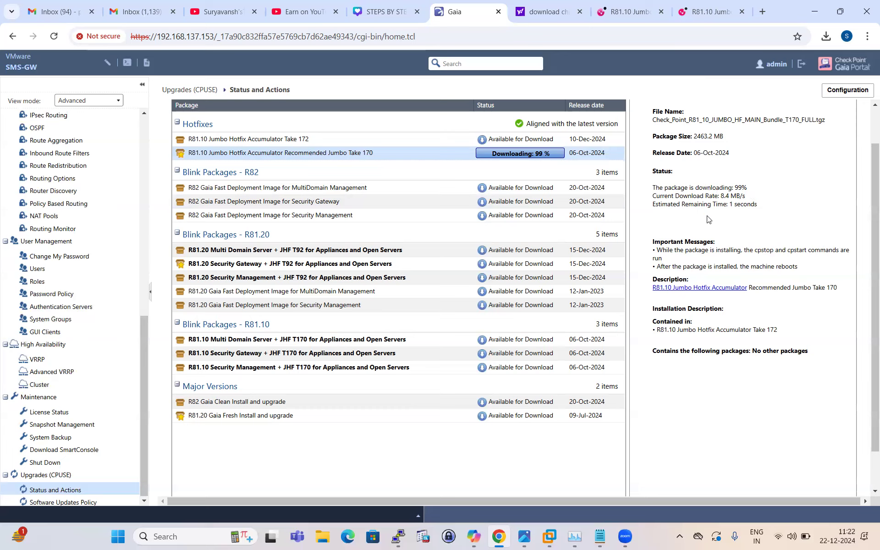
left_click_drag(649, 235, 793, 385)
left_click(789, 393)
left_click_drag(799, 269, 656, 249)
left_click(751, 220)
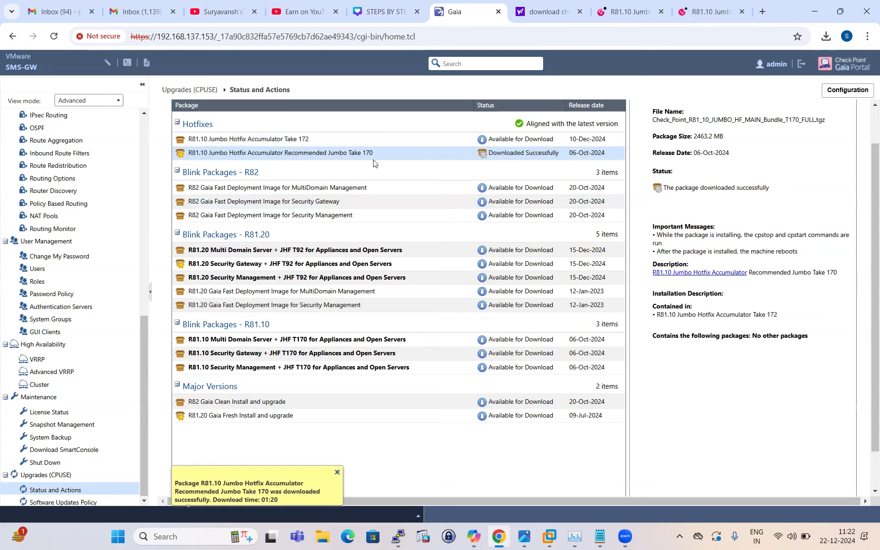
Step: Start Verify Update for the downloaded Jumbo Take 170 package and dismiss the download notification
right_click(353, 158)
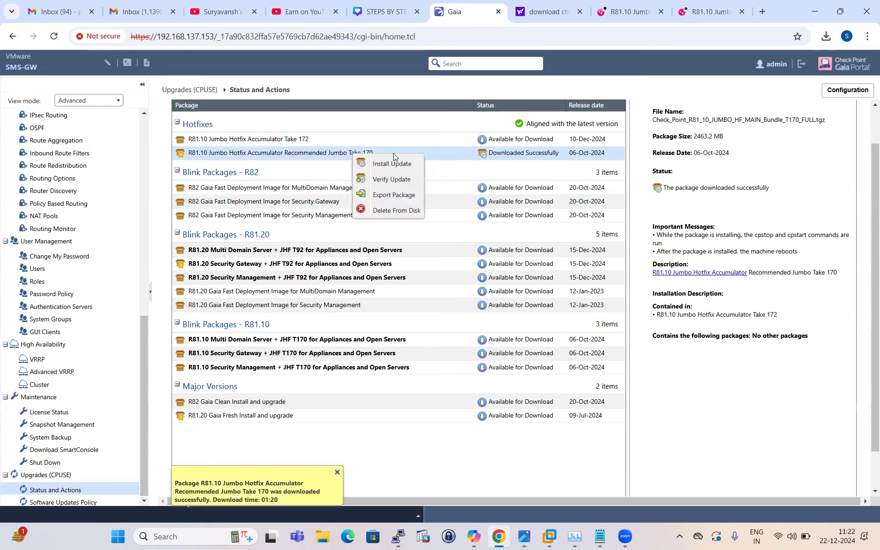
left_click(400, 181)
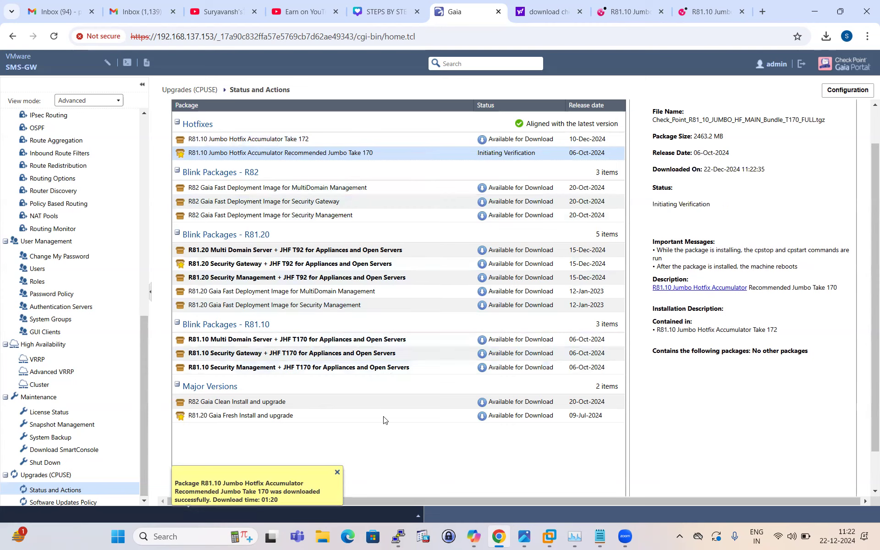
left_click(337, 472)
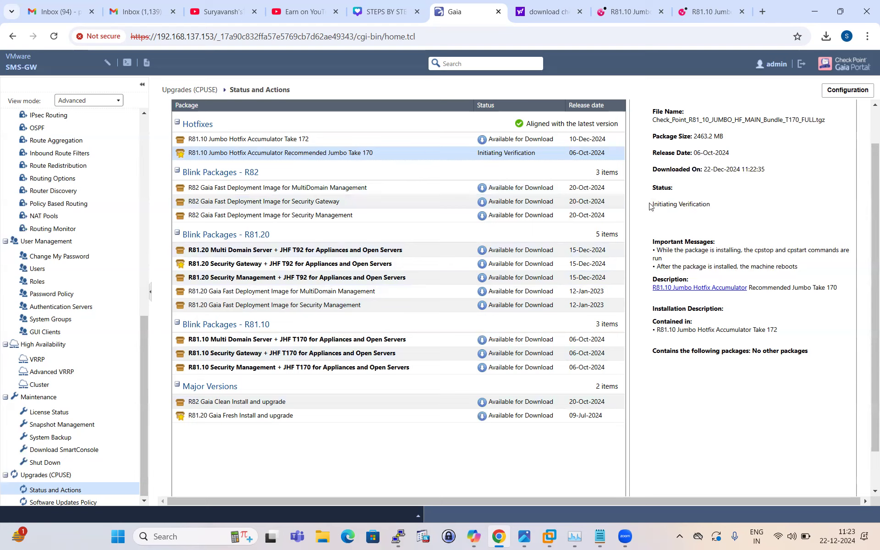
Step: Review the verification status of Jumbo Take 170 and dismiss its verification results
left_click_drag(649, 203, 727, 204)
left_click(669, 209)
left_click_drag(653, 207, 724, 209)
left_click(733, 210)
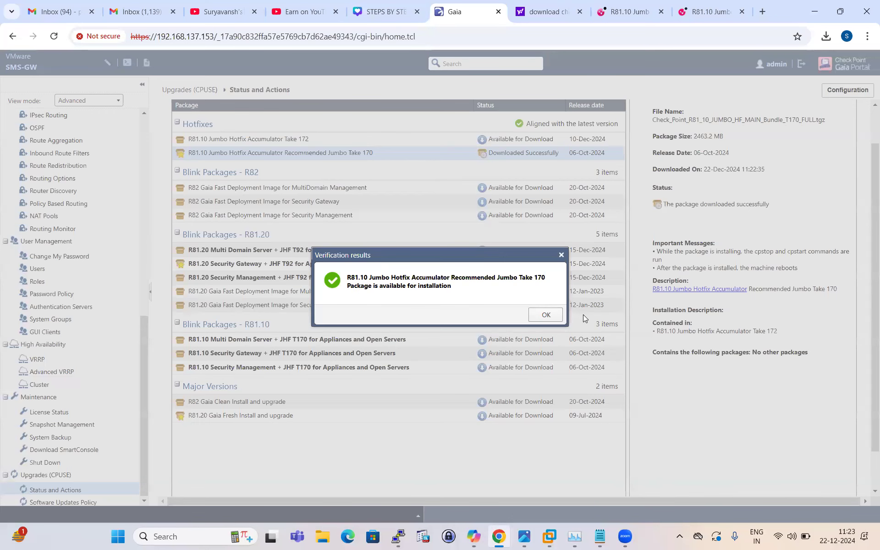
left_click(546, 316)
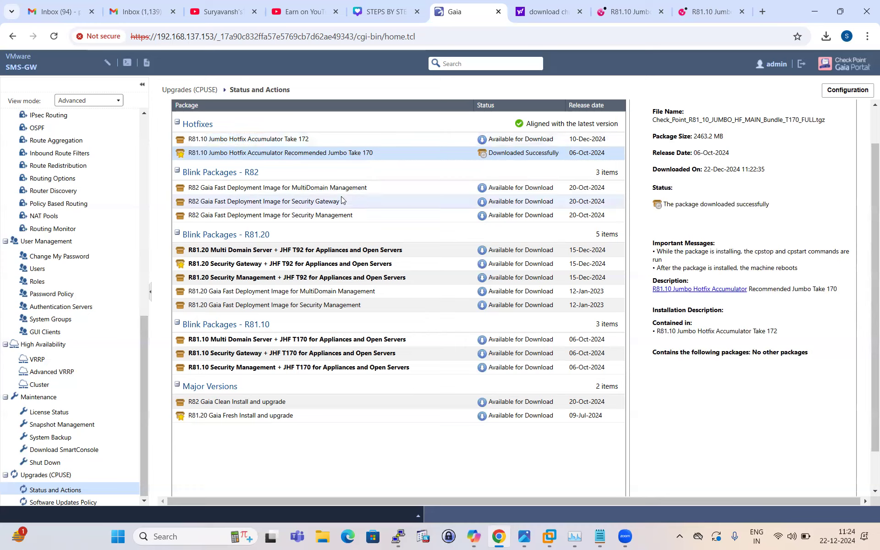
Step: Start Install Update for the R81.10 Jumbo Hotfix Accumulator Recommended Jumbo Take 170 package and confirm the installation
right_click(343, 154)
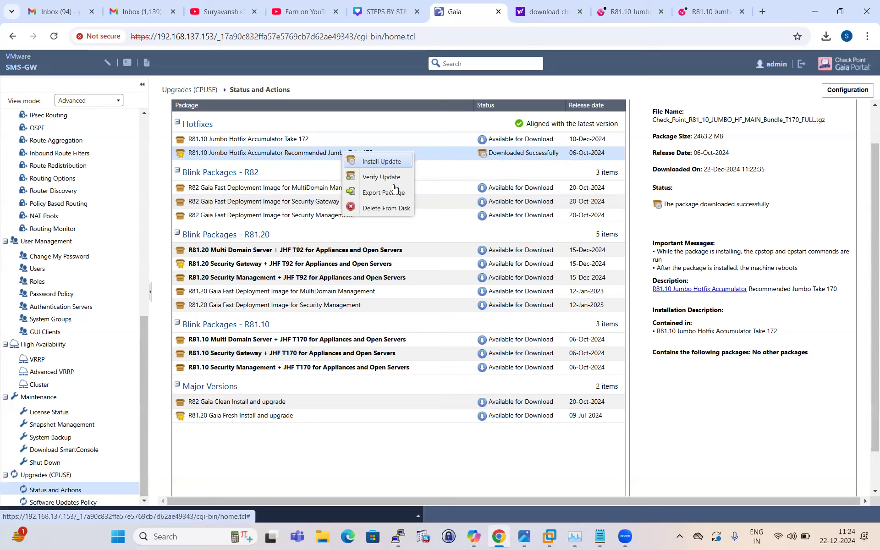
left_click(300, 166)
right_click(303, 156)
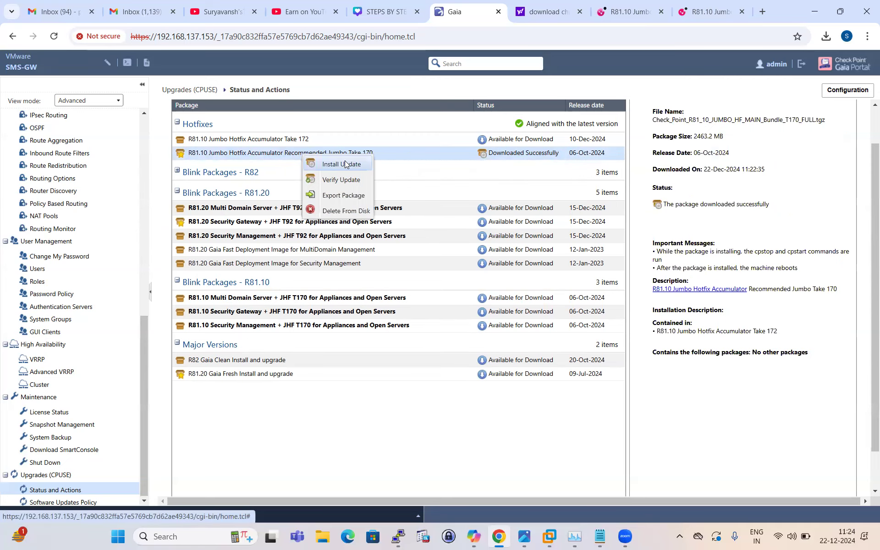
left_click(345, 164)
left_click(412, 320)
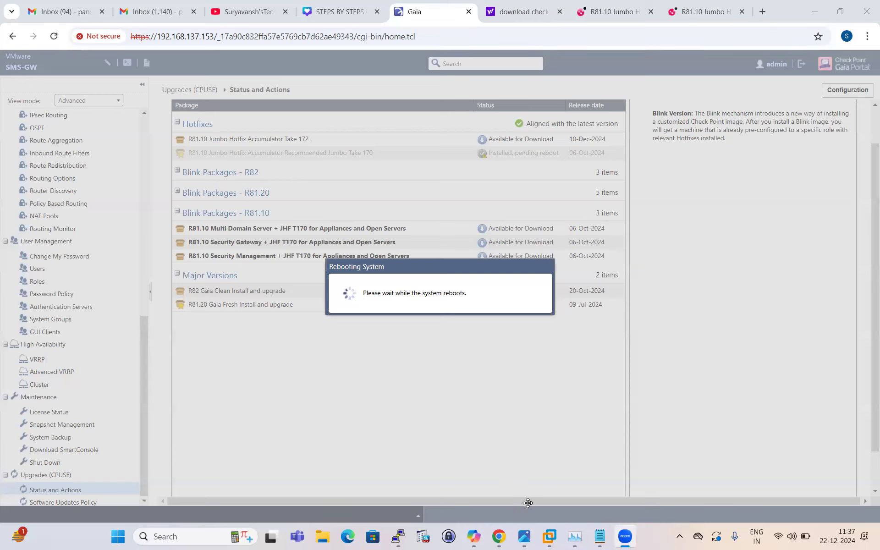
Step: Switch to the SMS-GW virtual machine in VMware Workstation and check its restart progress
mouse_move(549, 536)
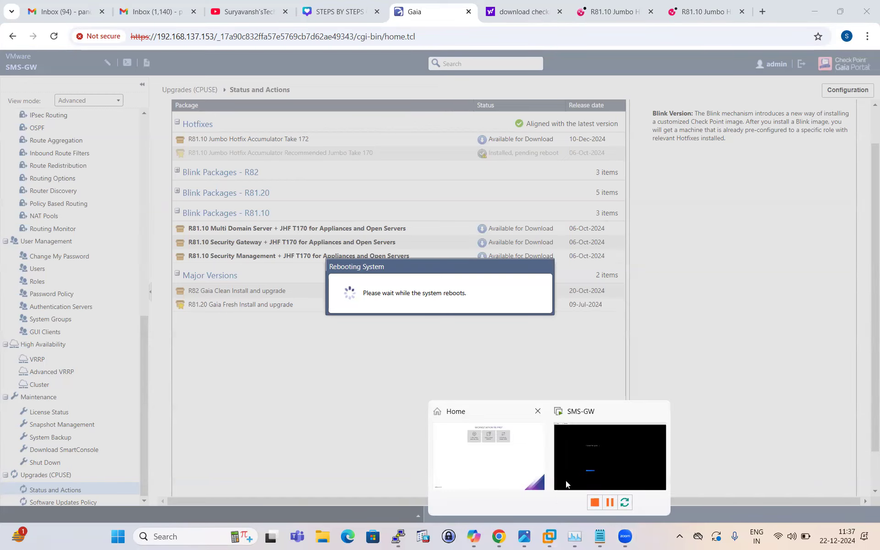
left_click(565, 480)
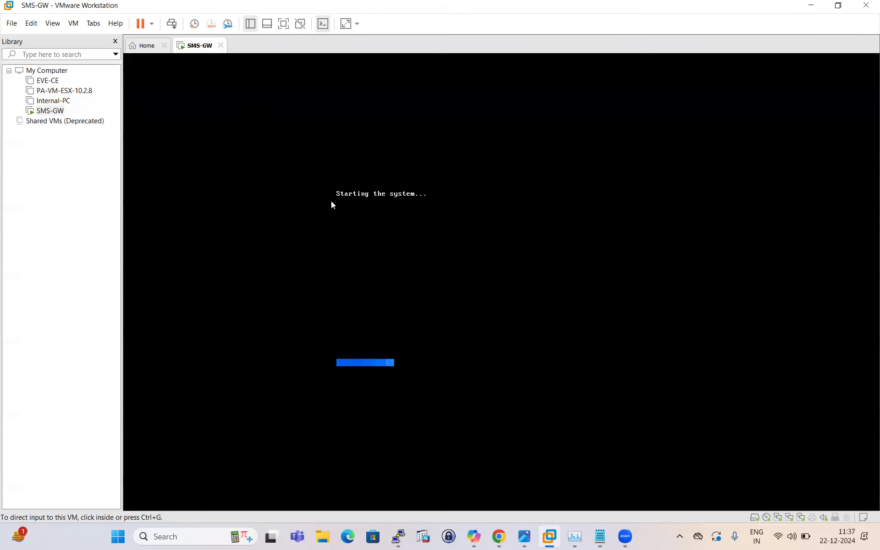
Step: Switch to the Notepad guide and add the line "1. installer import local" below the list of prerequisite commands
left_click(600, 536)
left_click(212, 326)
key("Return")
key("Return")
key("Return")
type("i")
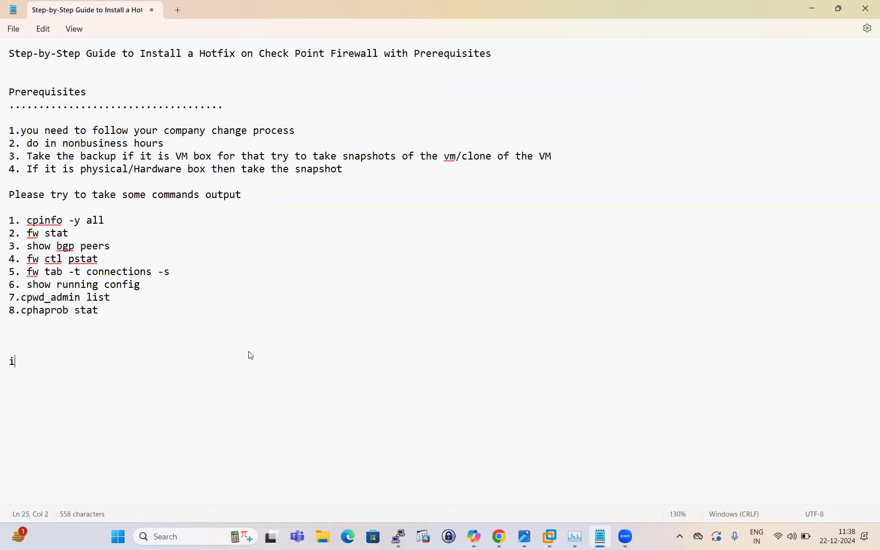
key("BackSpace")
type("1. installer im")
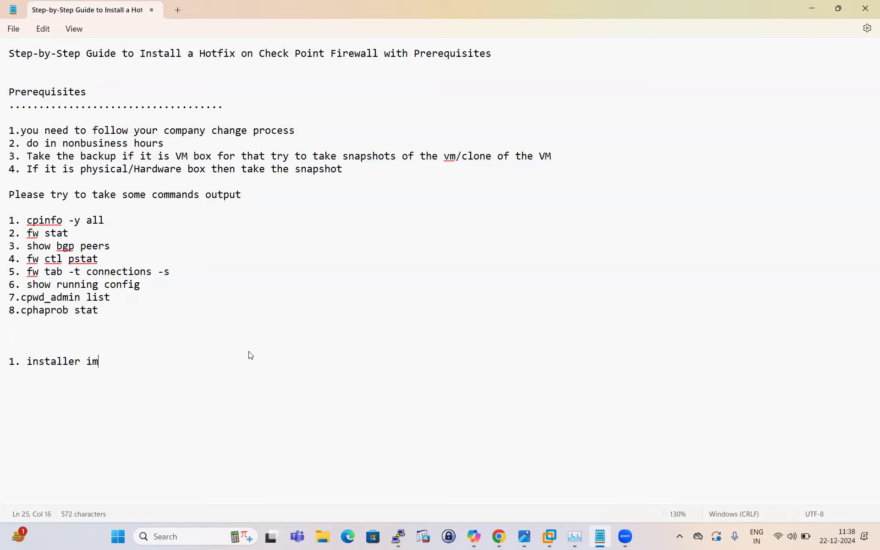
type("port local")
Step: Add the lines "2. installer verify" and "3. install install" below the import command and review them
key("Return")
type("2. inst")
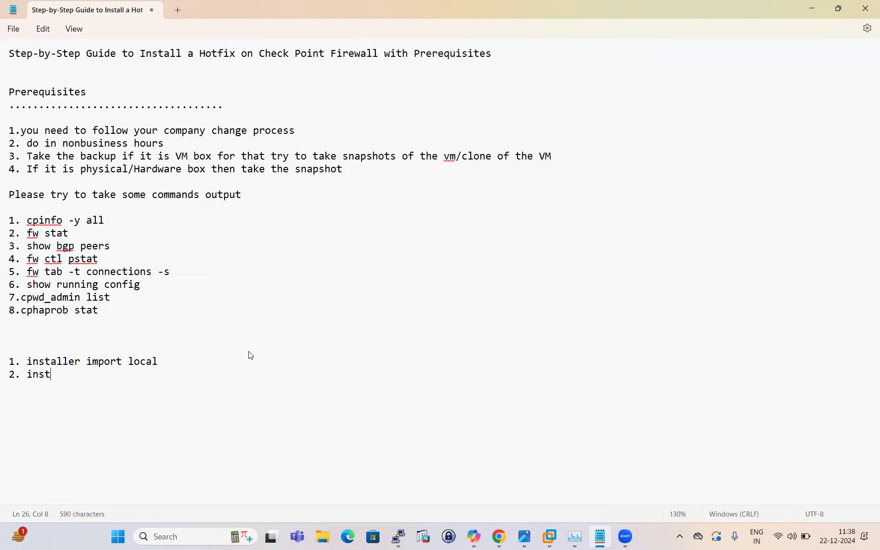
type("aller verify")
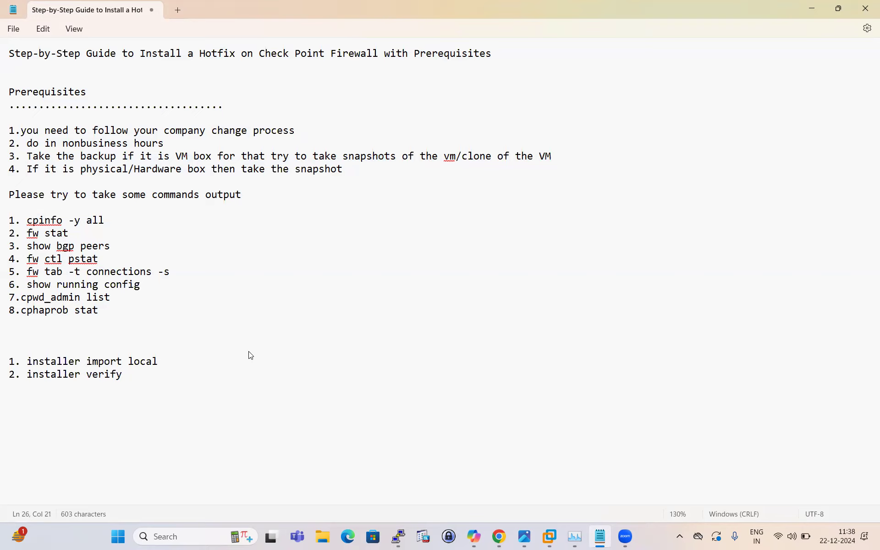
key("Return")
type("3. install install")
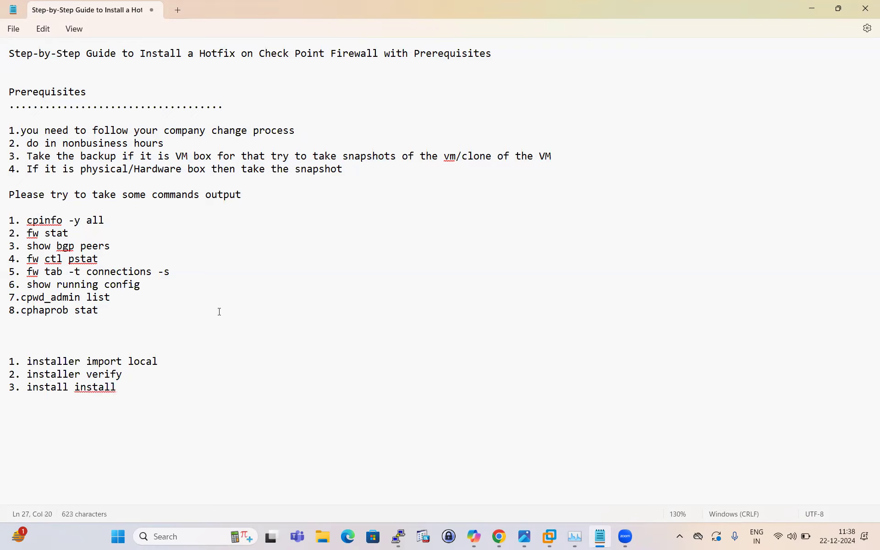
left_click_drag(9, 374, 157, 392)
left_click(183, 385)
left_click_drag(26, 386, 212, 405)
left_click(215, 403)
Step: Return to the Gaia Portal in Chrome, log in as admin with the account password, and dismiss the browser's password warning
left_click(498, 536)
left_click(490, 274)
type("admin")
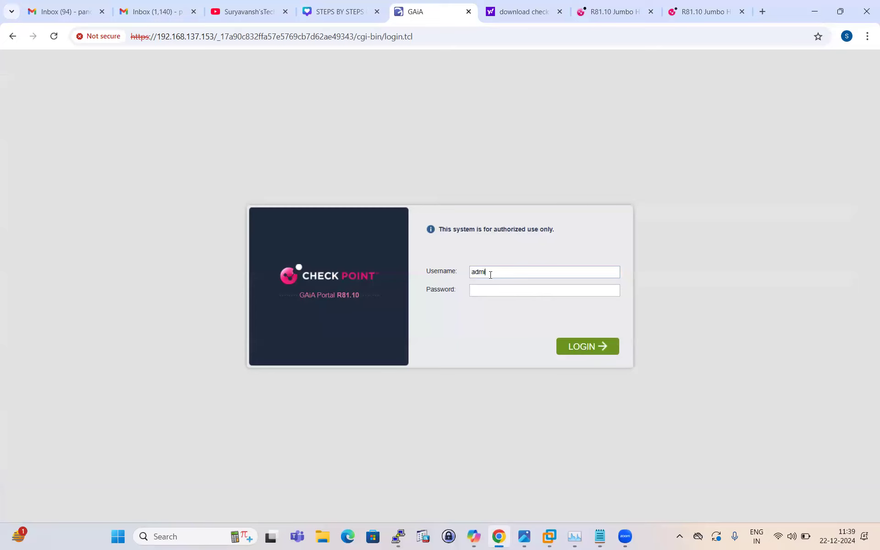
left_click(486, 290)
type("••••••••")
key("Return")
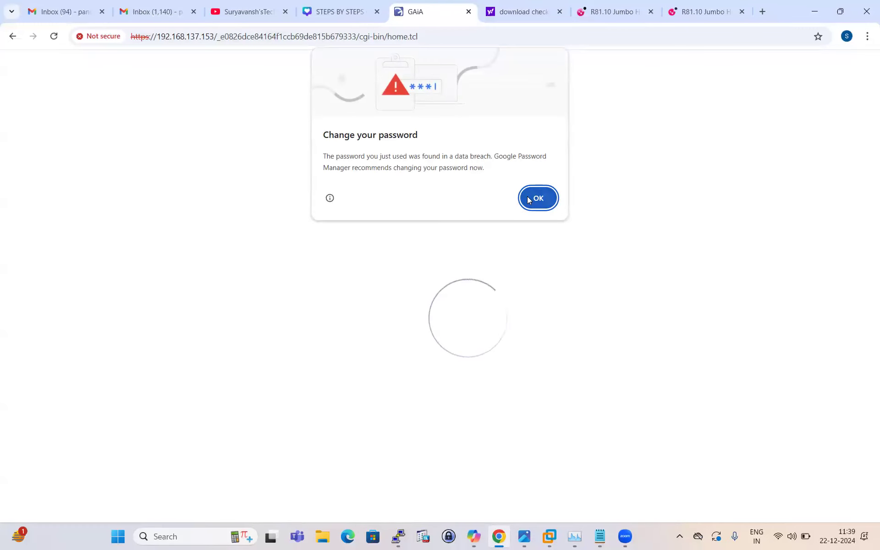
left_click(536, 194)
Step: Open the Upgrades (CPUSE) Status and Actions page, show all packages, and check the Deployment Agent build number
scroll(67, 273, "down", 10)
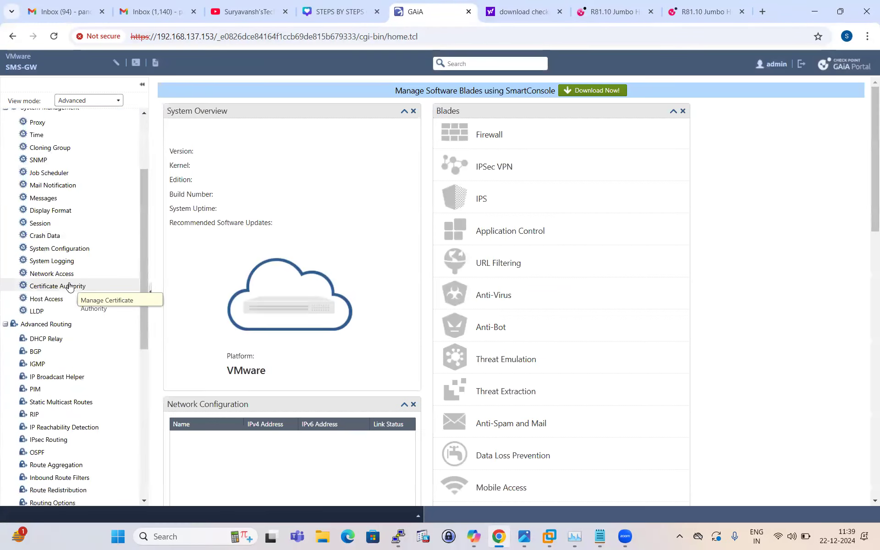
left_click(52, 490)
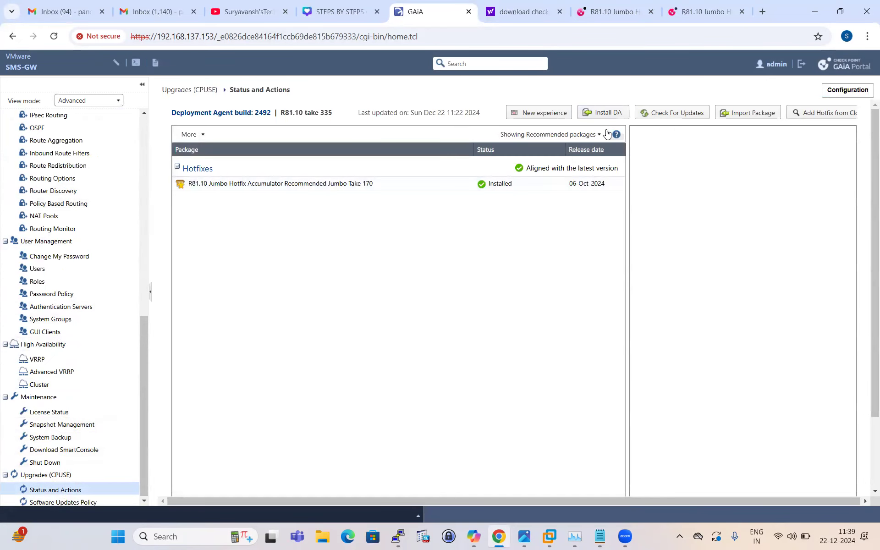
left_click(595, 134)
left_click(537, 183)
left_click(597, 136)
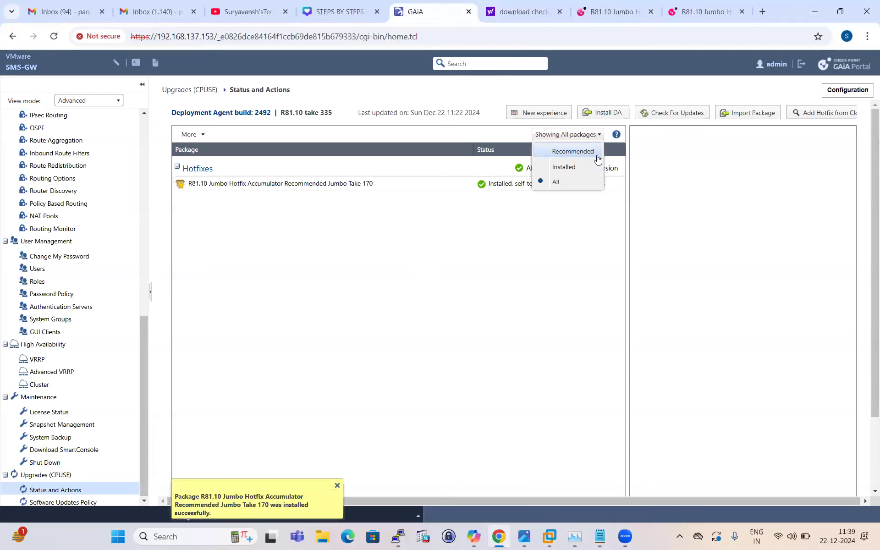
left_click(554, 182)
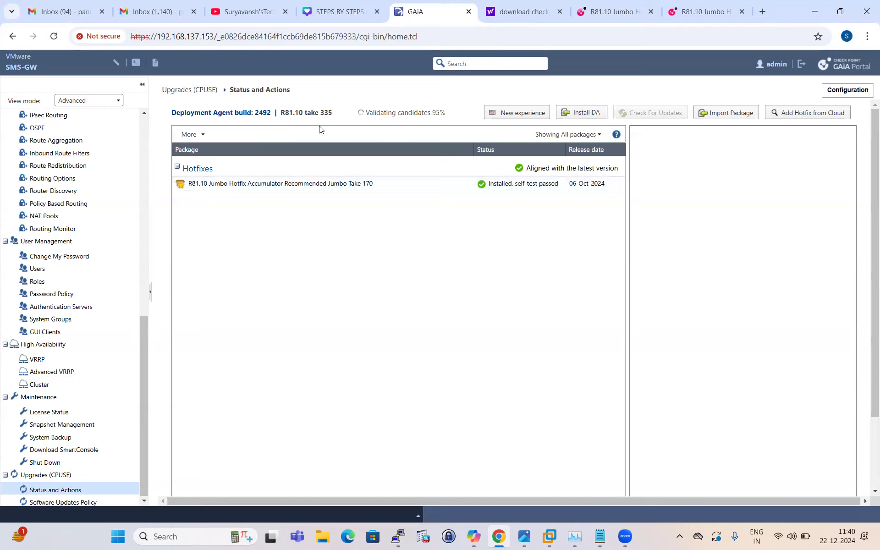
triple_click(268, 113)
left_click(271, 114)
Step: Search the web in a new browser tab for "download deployment agent 2492 checkpoints", rechecking the build number in the Gaia Portal
left_click(728, 8)
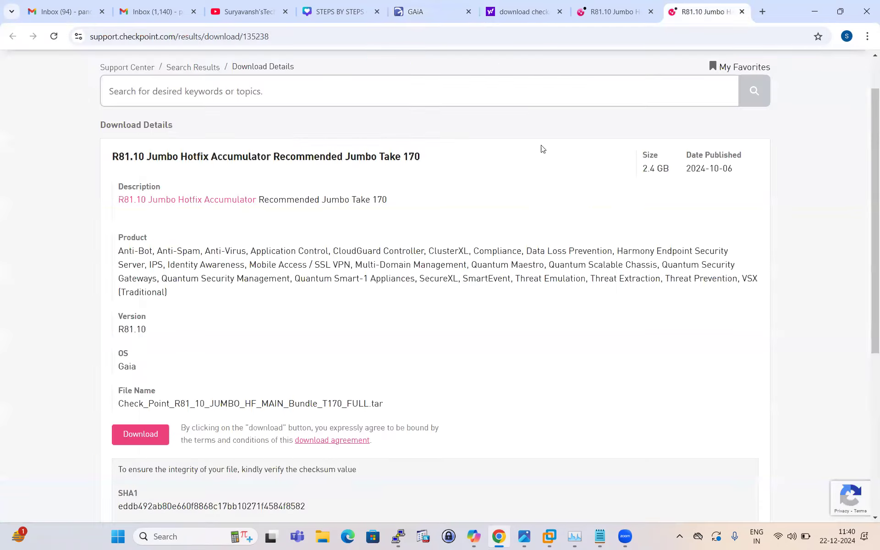
left_click(762, 13)
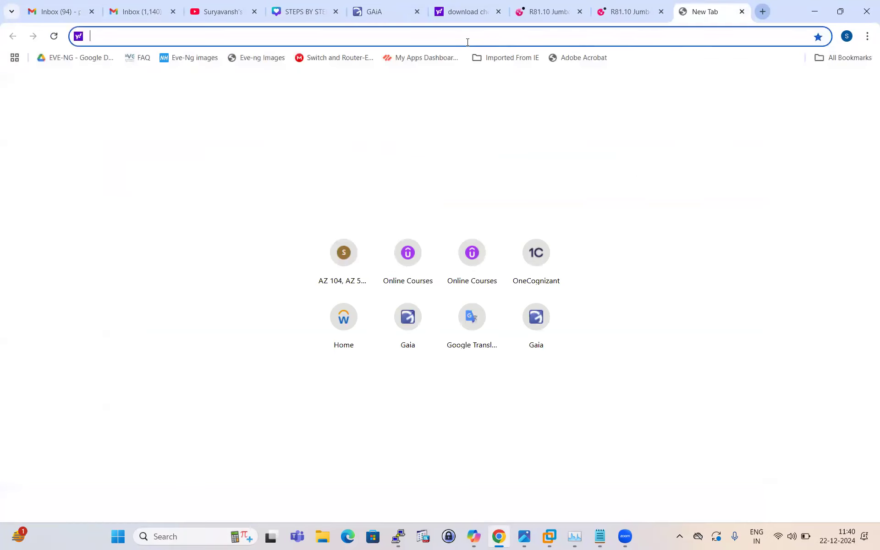
type("down")
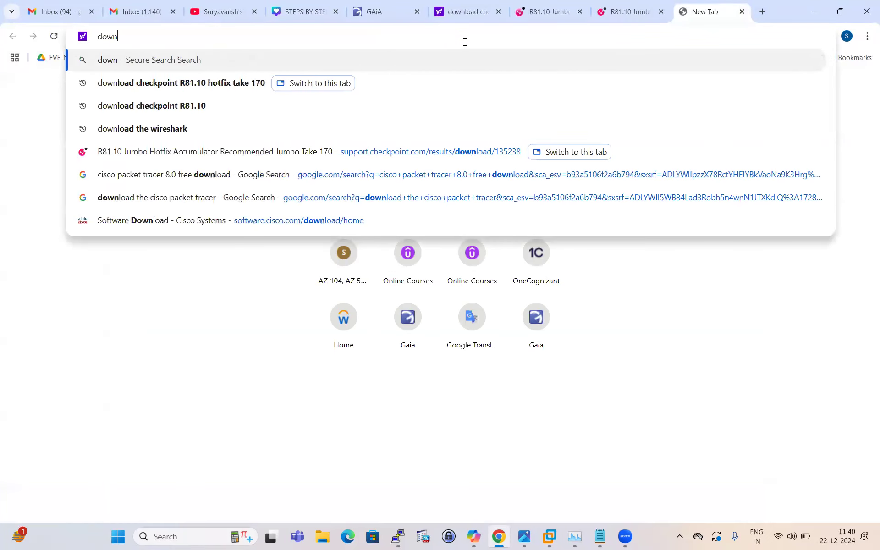
type("load deploymken")
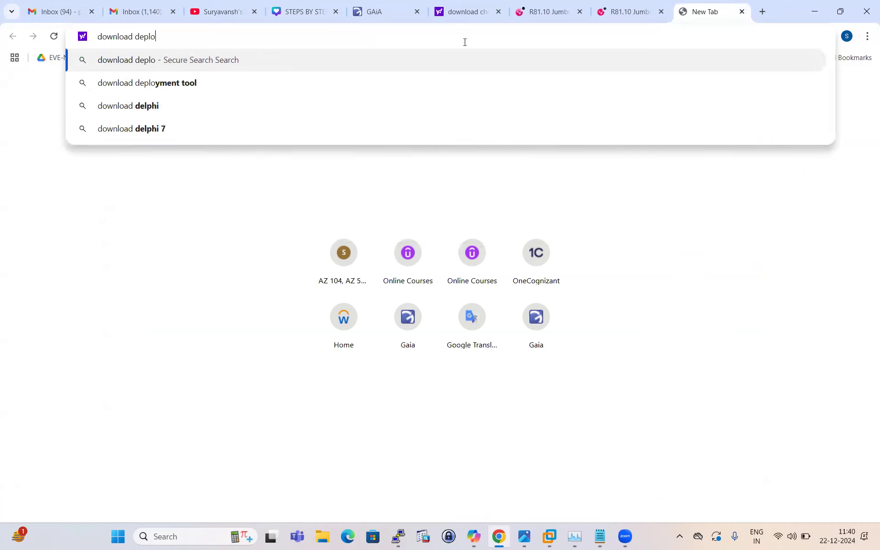
key("BackSpace")
key("BackSpace")
key("BackSpace")
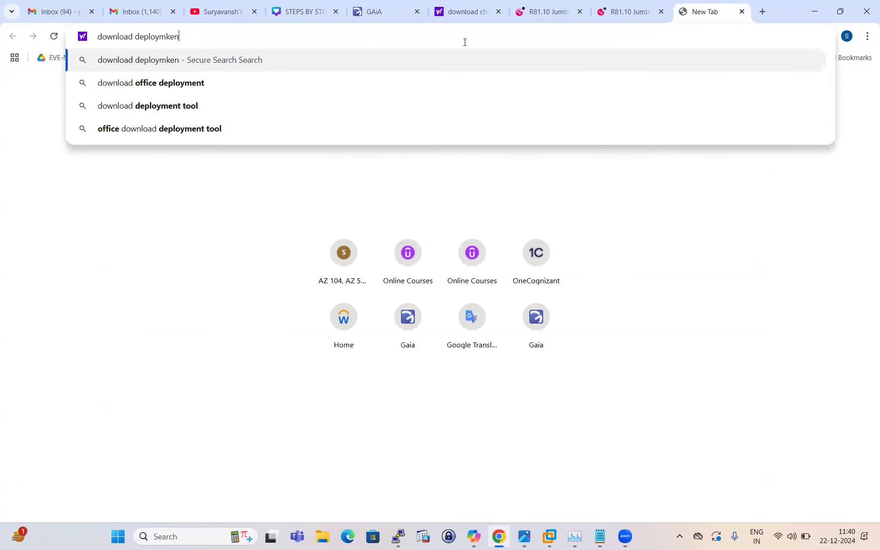
type("ent")
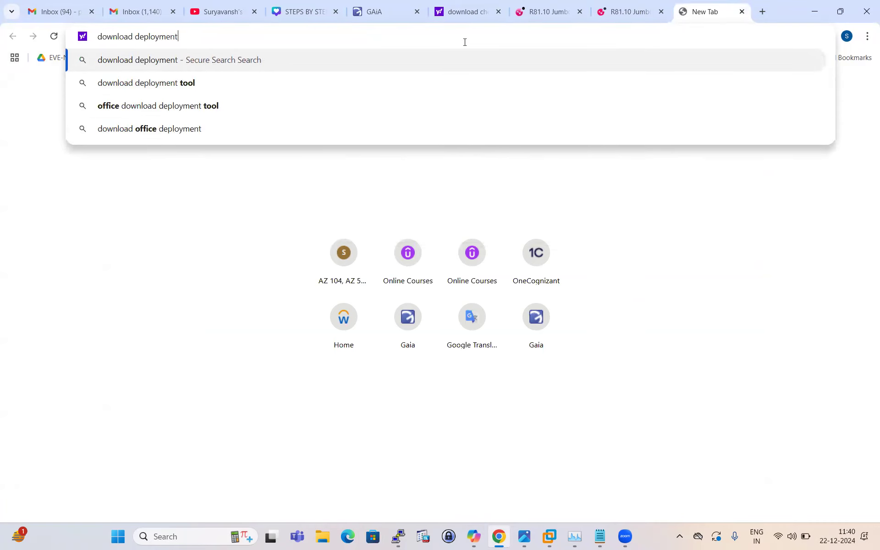
type(" agent ")
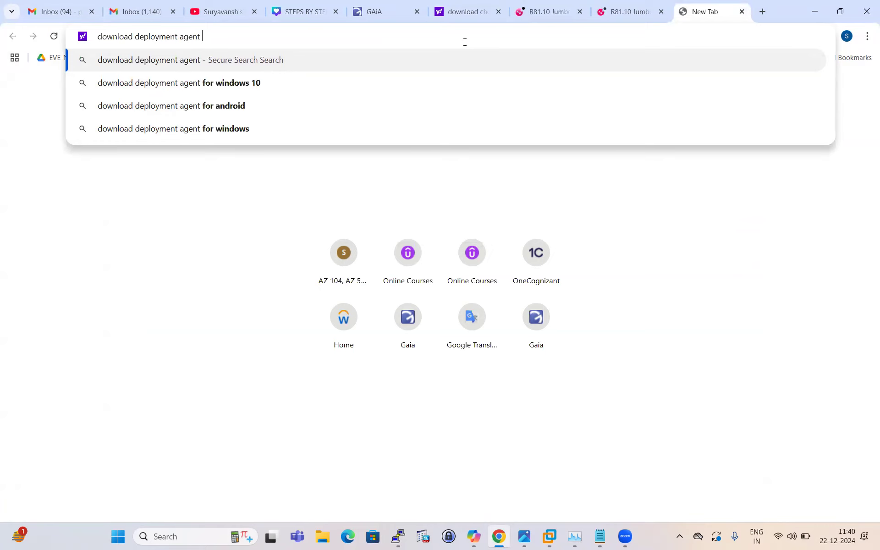
type("24")
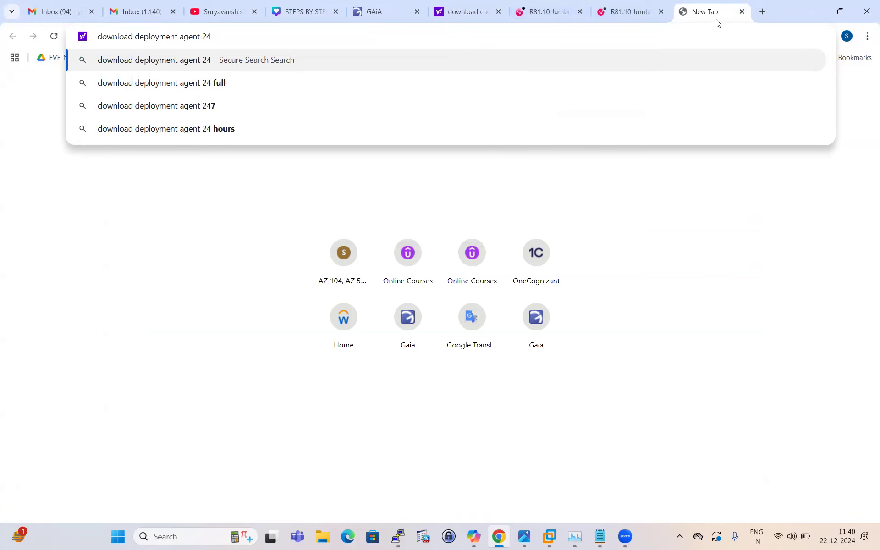
left_click(396, 22)
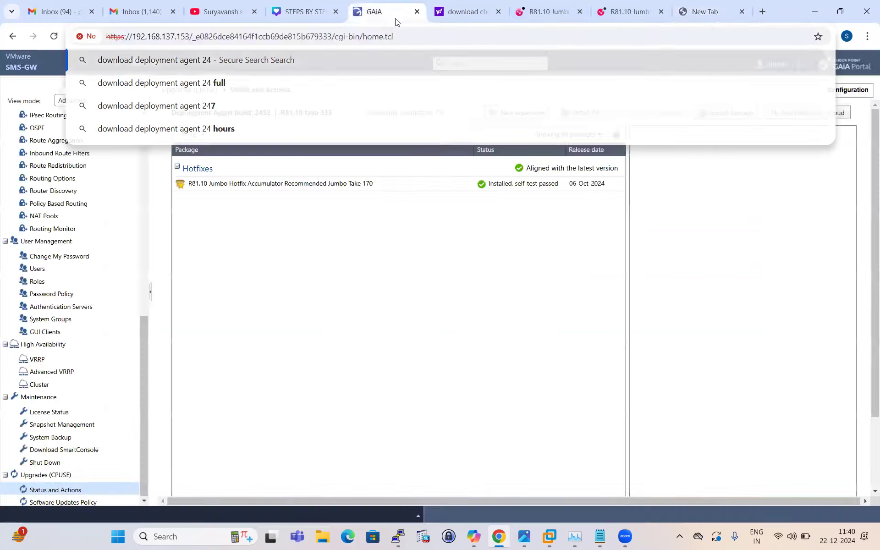
left_click(696, 14)
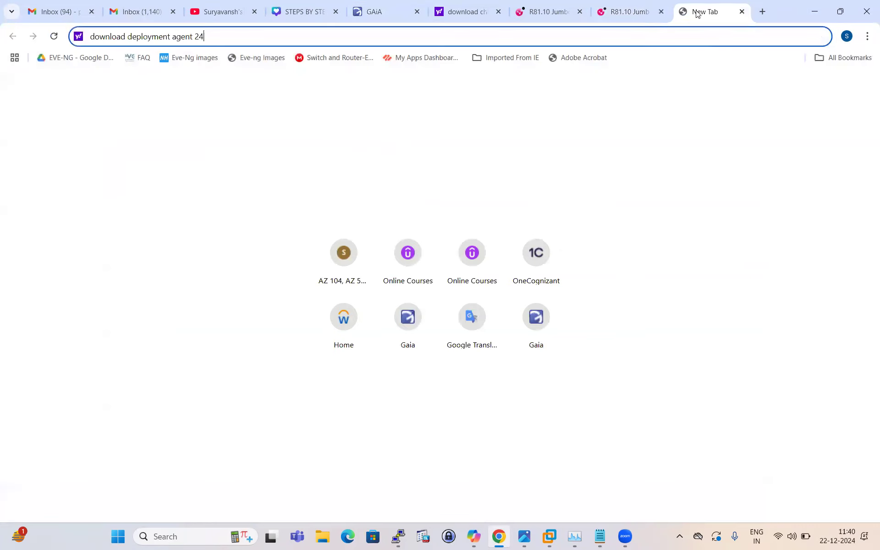
type("92 checkpoints")
key("Return")
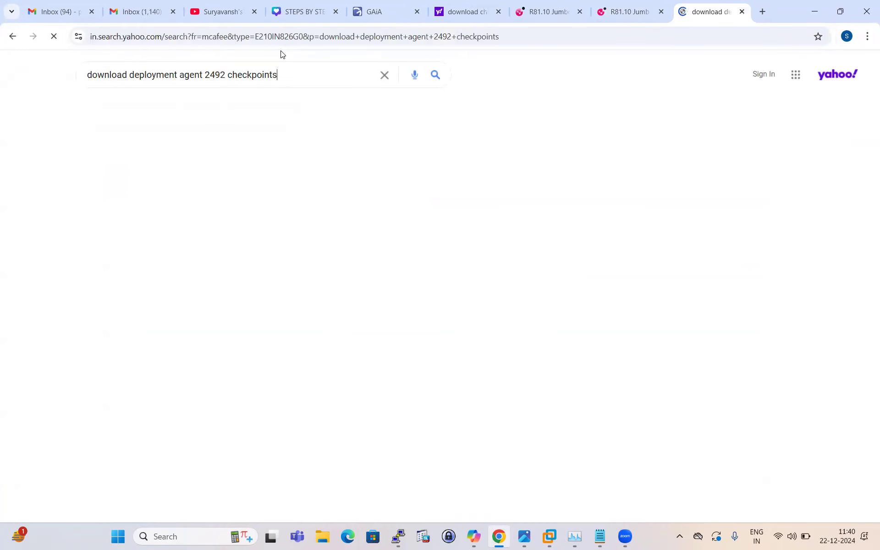
Step: Open the Check Point download page for Gaia Software Updates build 2492 and examine its details and file name
left_click(189, 168)
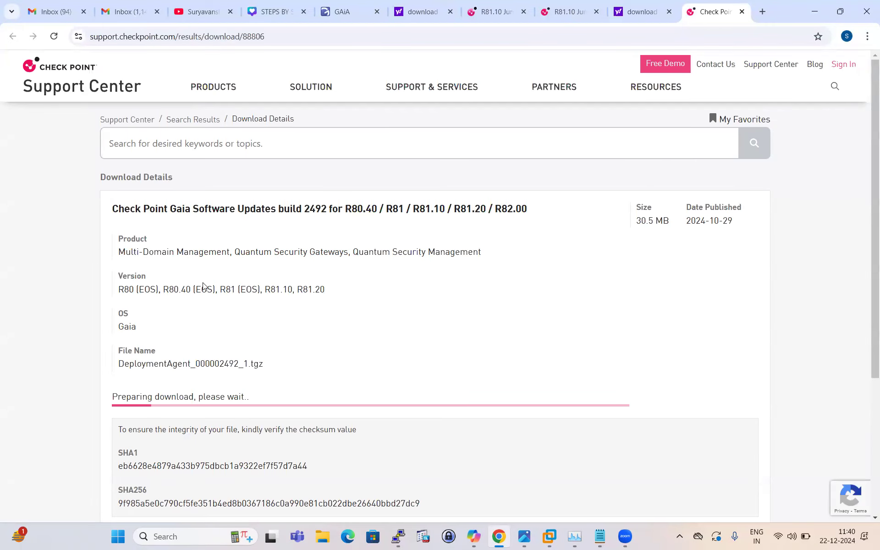
scroll(203, 289, "down", 5)
scroll(252, 307, "up", 2)
scroll(253, 307, "up", 3)
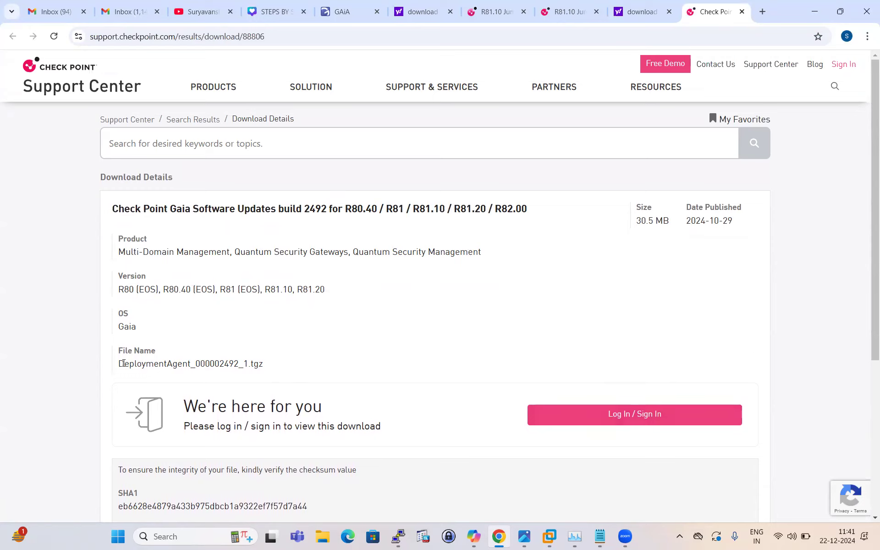
left_click_drag(175, 365, 263, 372)
left_click(295, 373)
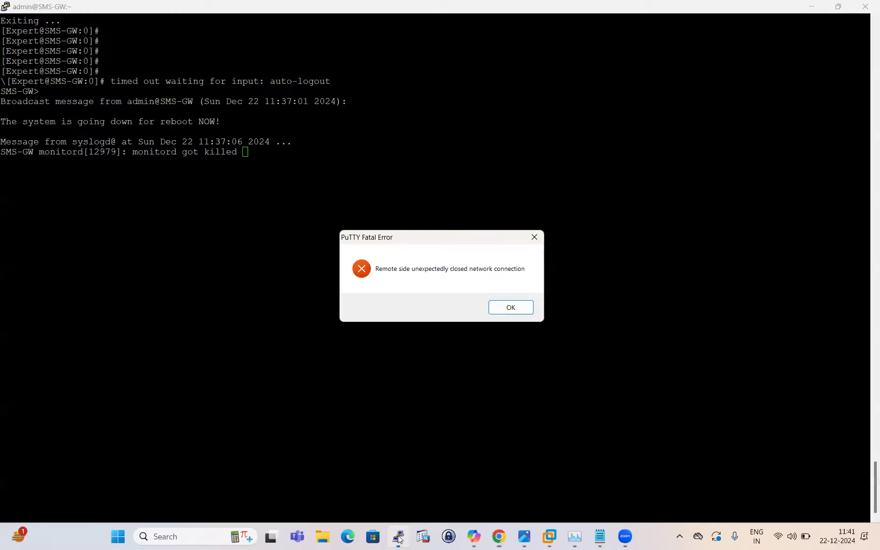
Step: Switch to the PuTTY window, restart the disconnected session to the gateway, and log in as admin with the account password
left_click(397, 536)
left_click(520, 310)
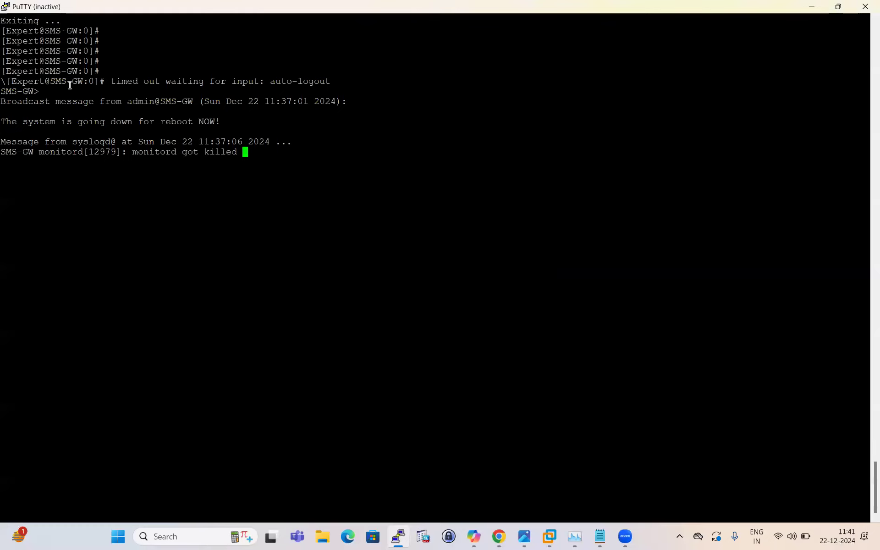
left_click(6, 7)
left_click(44, 132)
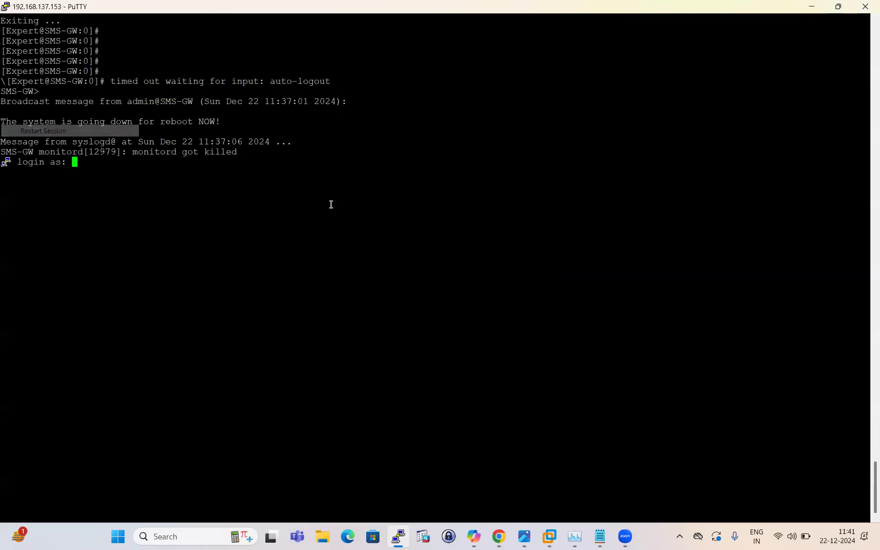
type("admin")
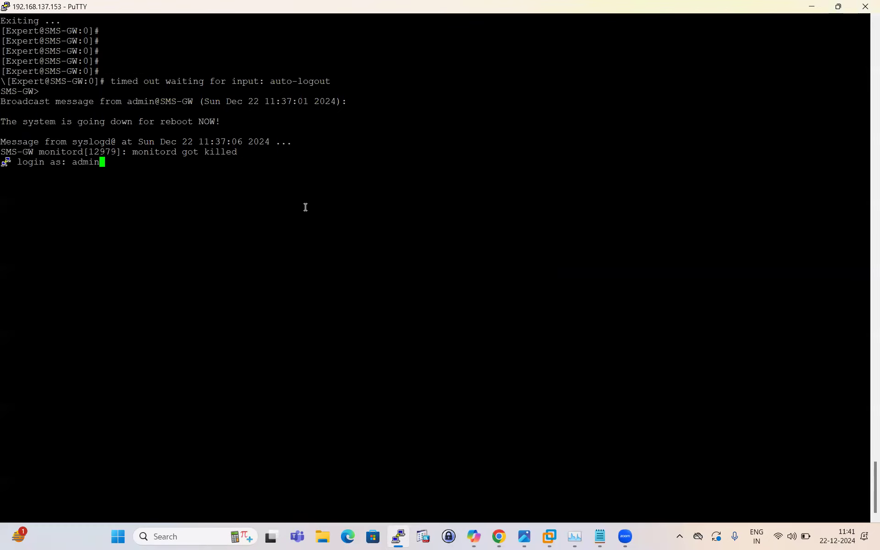
key("Return")
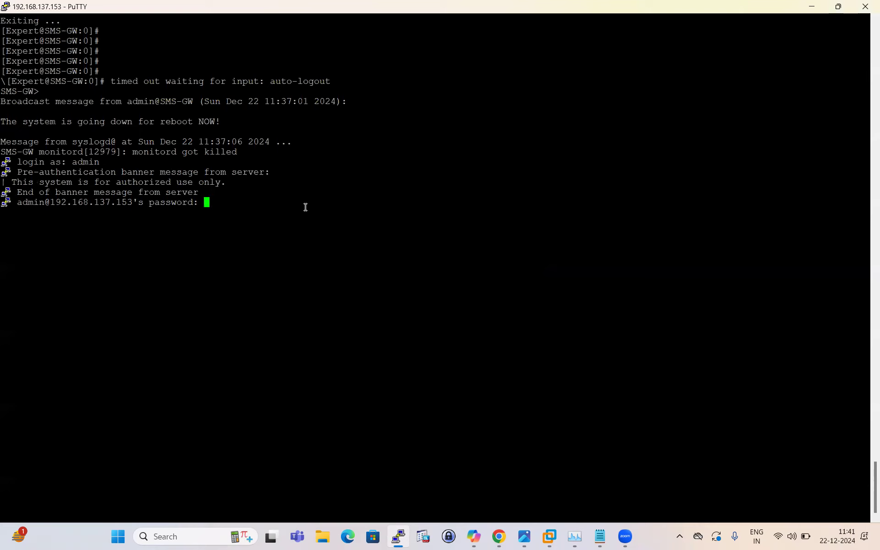
key("Return")
Step: Enter expert mode on the gateway with the expert command and the expert password
key("Return")
key("Return")
type("exp")
key("Tab")
key("Return")
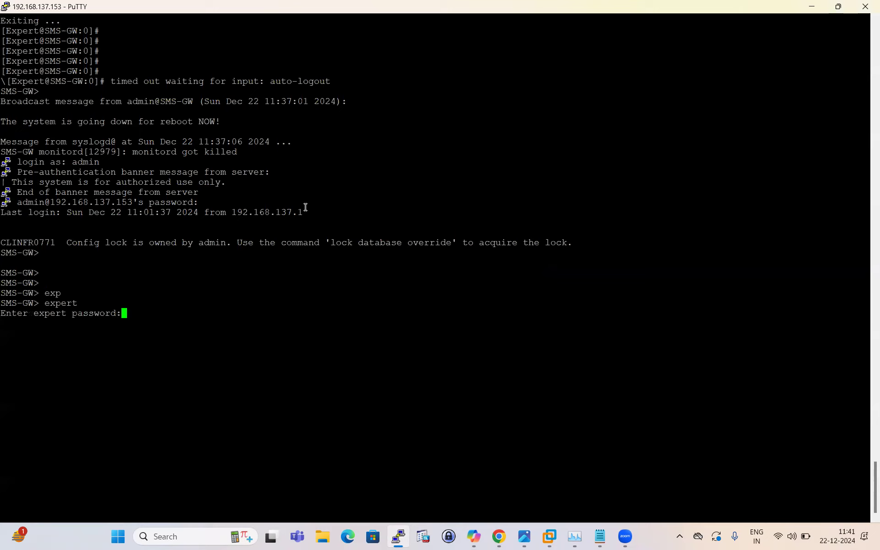
key("Return")
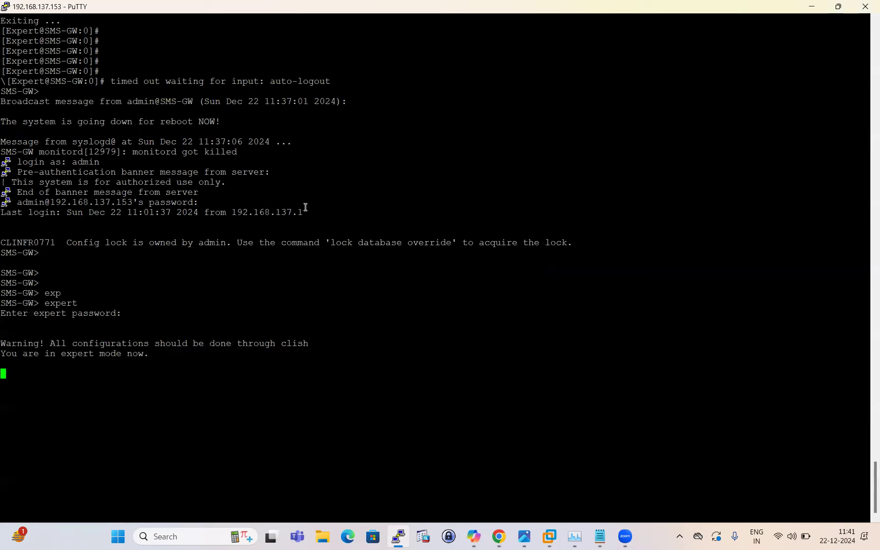
Step: Run cpinfo -y all and examine the installed Jumbo Hotfix take for each component in its output
key("Return")
key("Return")
key("Return")
type("cpinfo -y all")
key("Return")
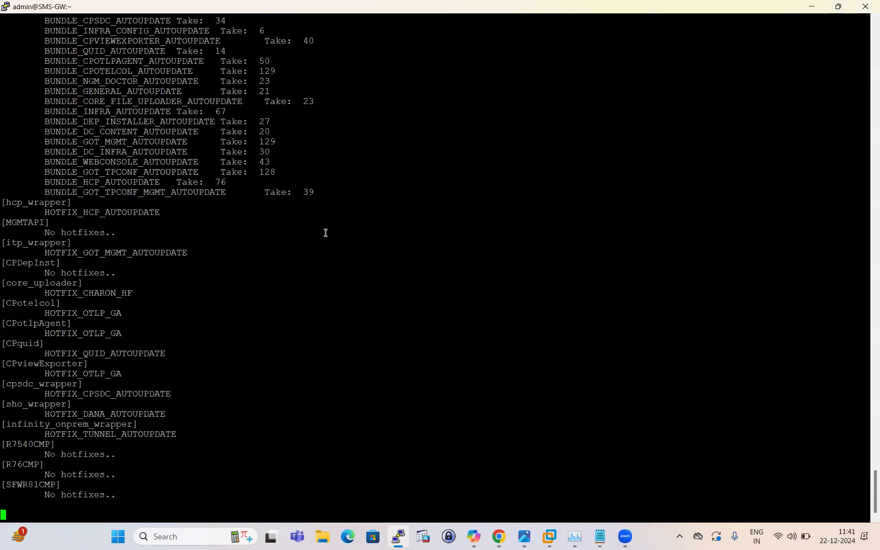
scroll(174, 192, "up", 8)
scroll(174, 192, "up", 15)
scroll(177, 199, "down", 8)
scroll(183, 201, "up", 8)
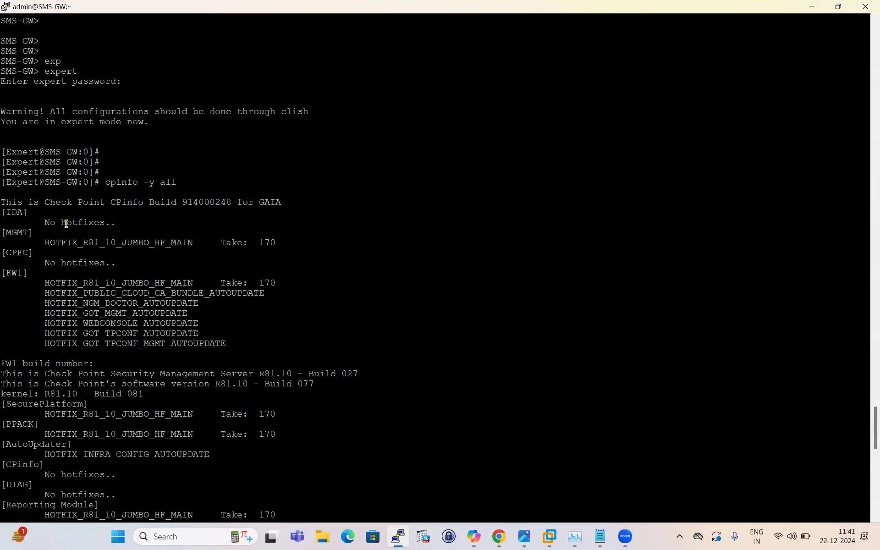
left_click_drag(18, 234, 371, 457)
left_click(114, 251)
scroll(338, 268, "down", 20)
Step: Run fw stat and check the policy installed on the gateway
type("fe")
key("BackSpace")
key("BackSpace")
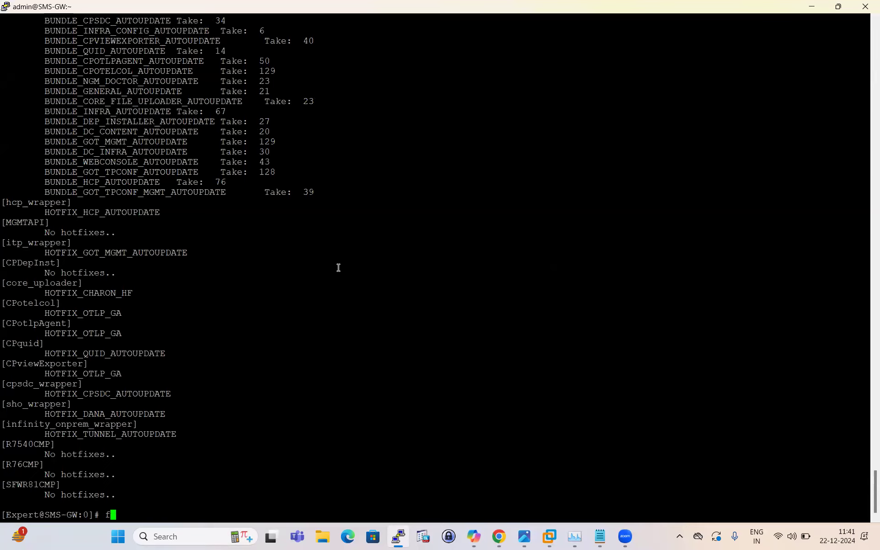
type("w stat")
key("Return")
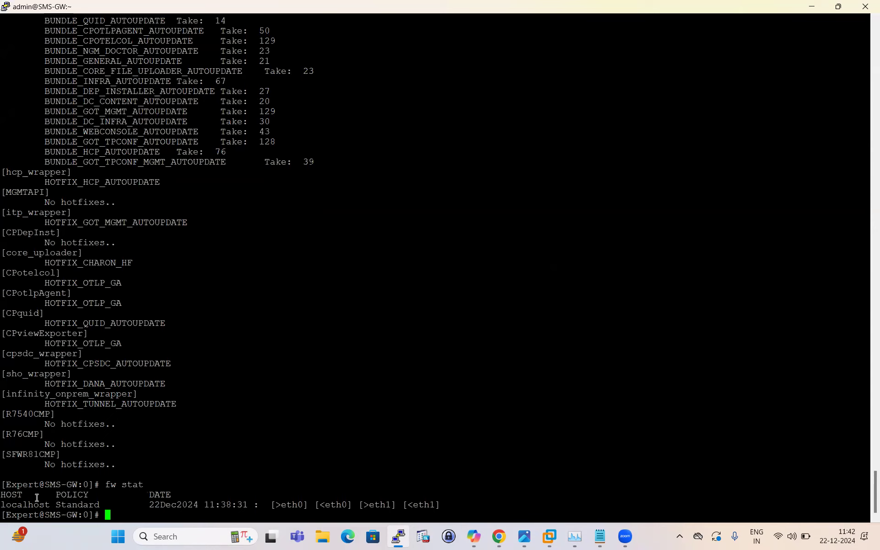
left_click_drag(18, 33, 409, 418)
left_click(309, 436)
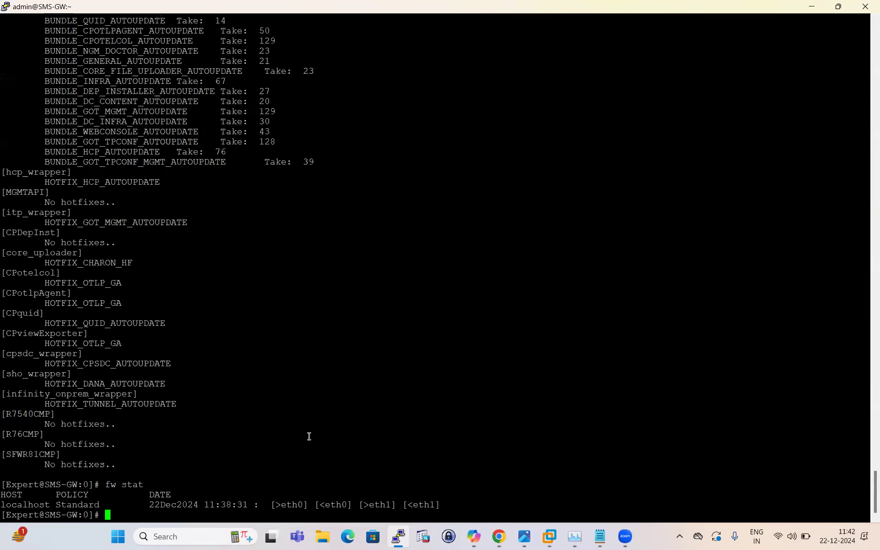